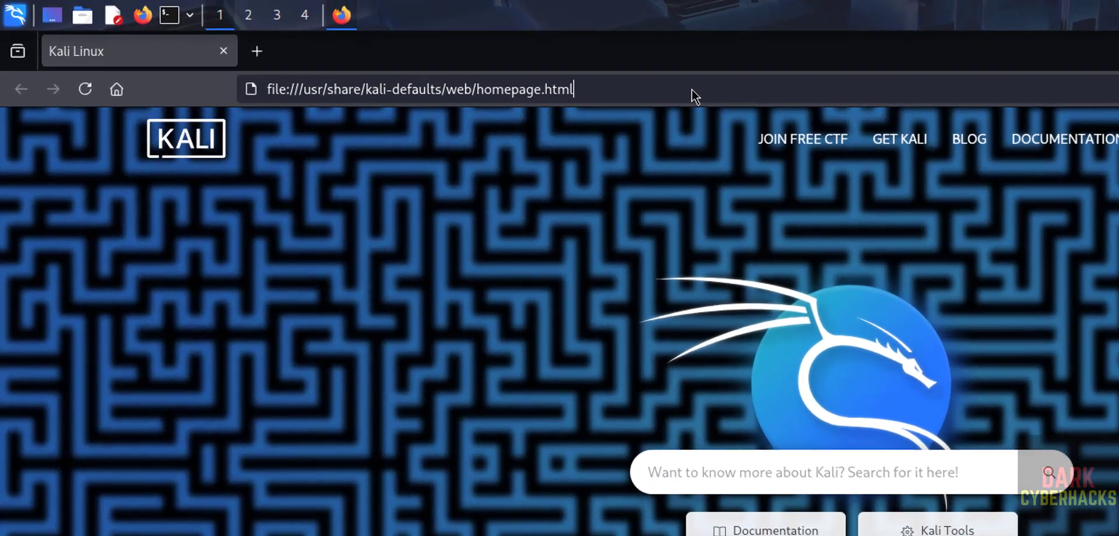
- Load the maltego.com homepage in Firefox
{"action": "left_click", "coordinate": [692, 89]}
{"action": "type", "text": "malte"}
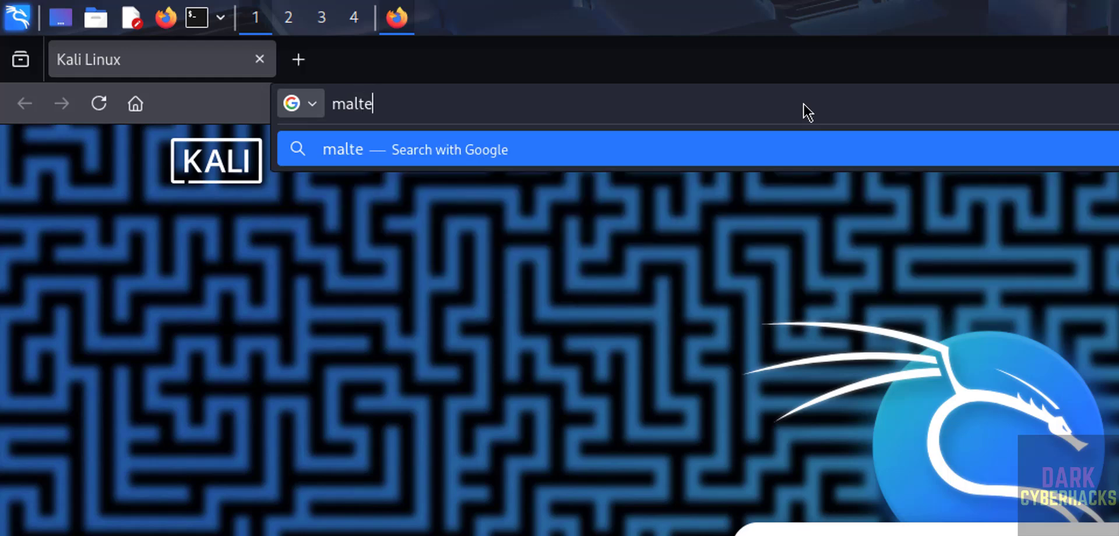
{"action": "type", "text": "go.com"}
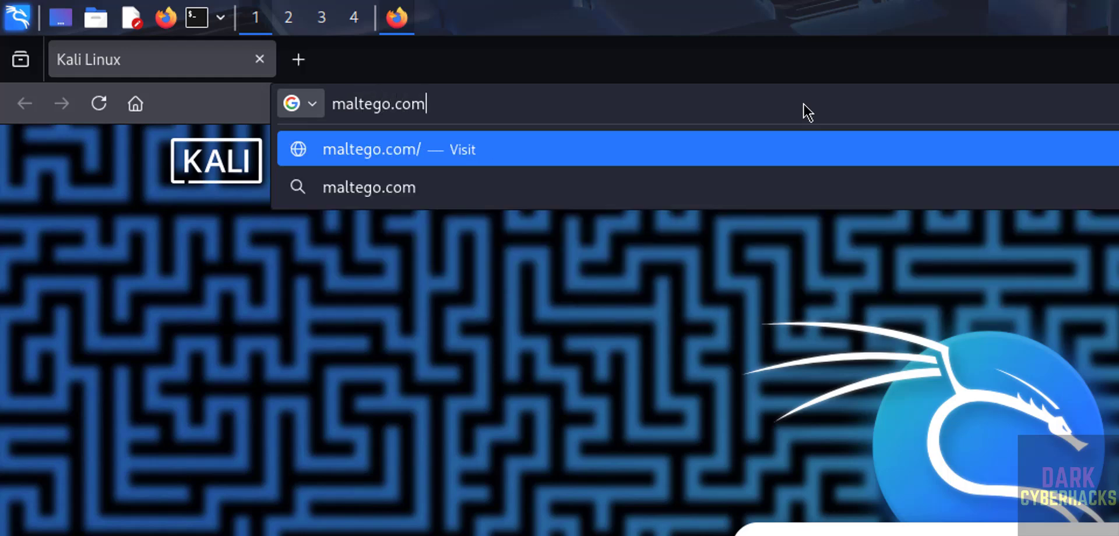
{"action": "key", "text": "Return"}
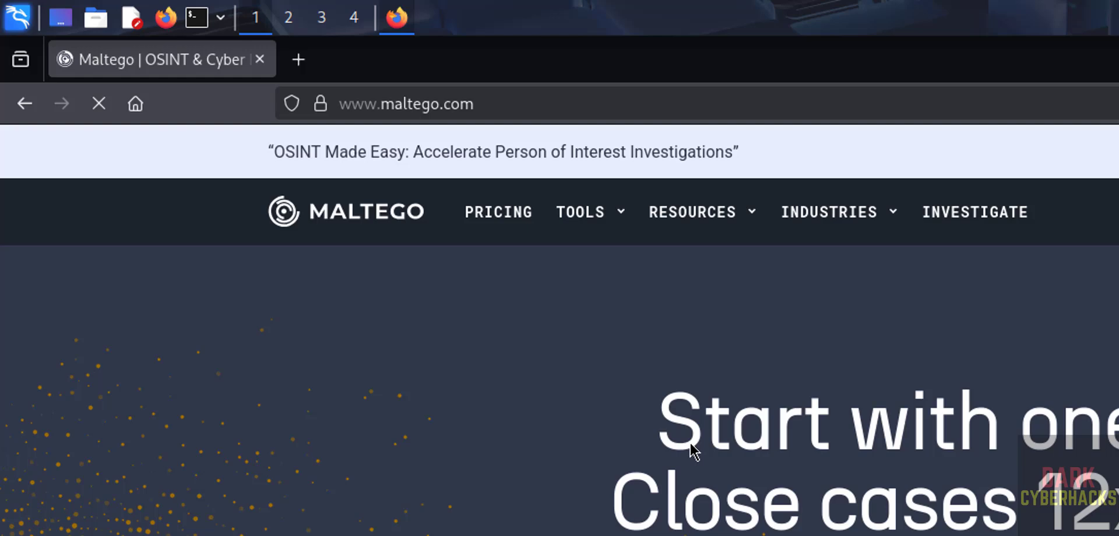
- Go to Resources > For Customers > Create an Account on the Maltego site
{"action": "mouse_move", "coordinate": [703, 221]}
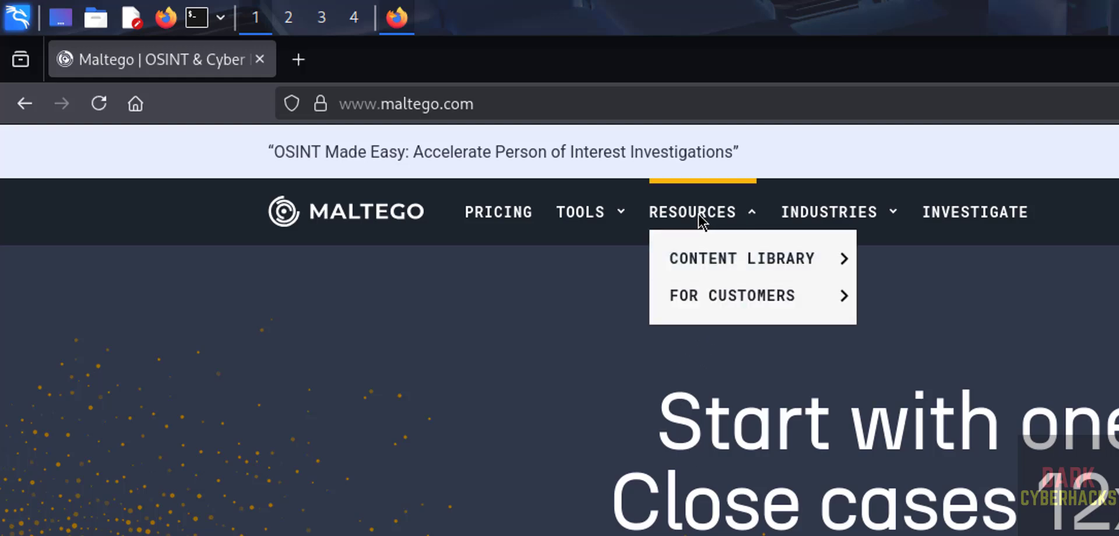
{"action": "mouse_move", "coordinate": [721, 300]}
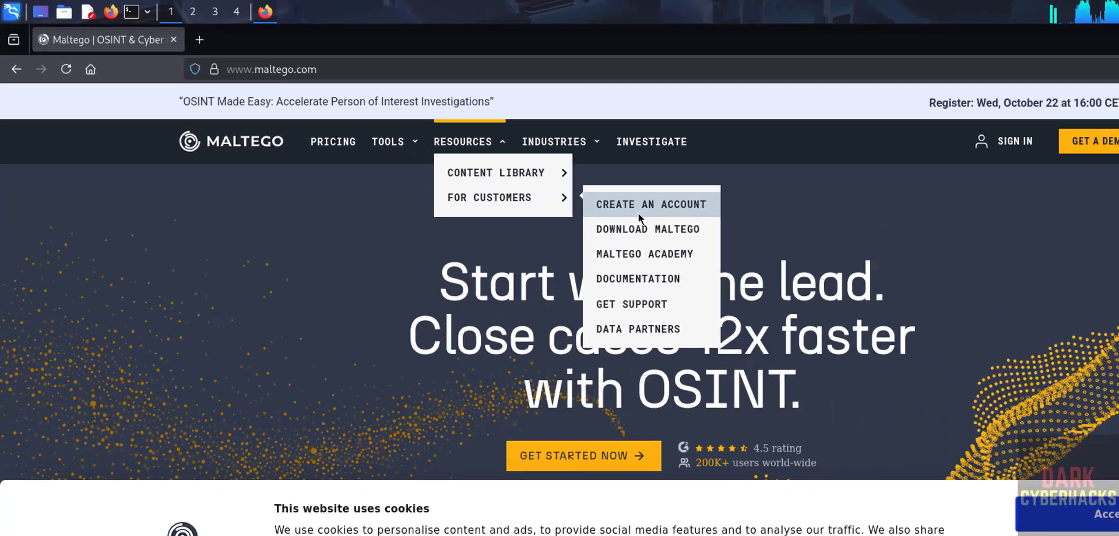
{"action": "left_click", "coordinate": [955, 315]}
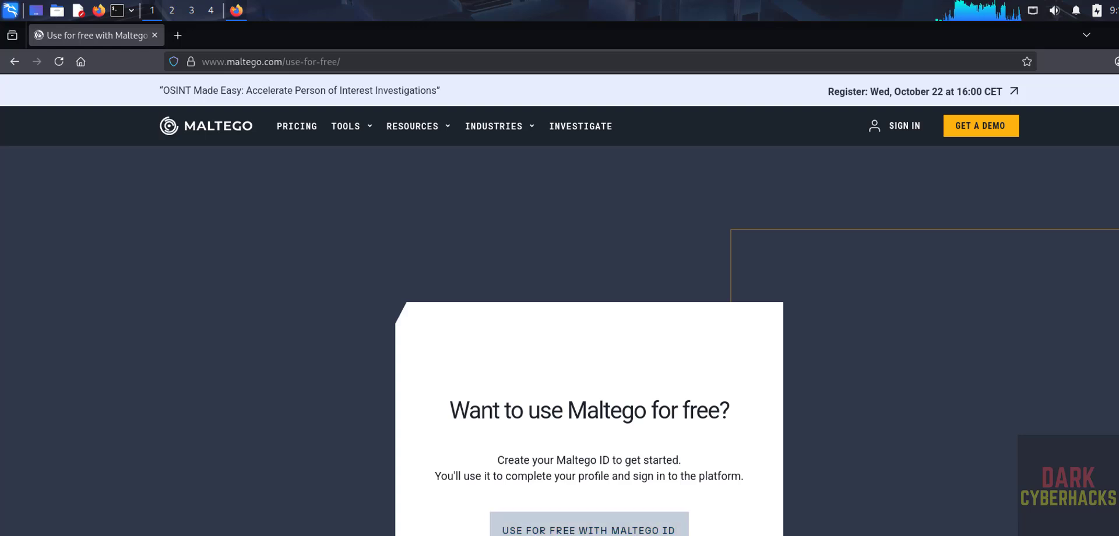
- Abandon the Maltego ID registration form and open the Download Maltego page
{"action": "left_click", "coordinate": [589, 527]}
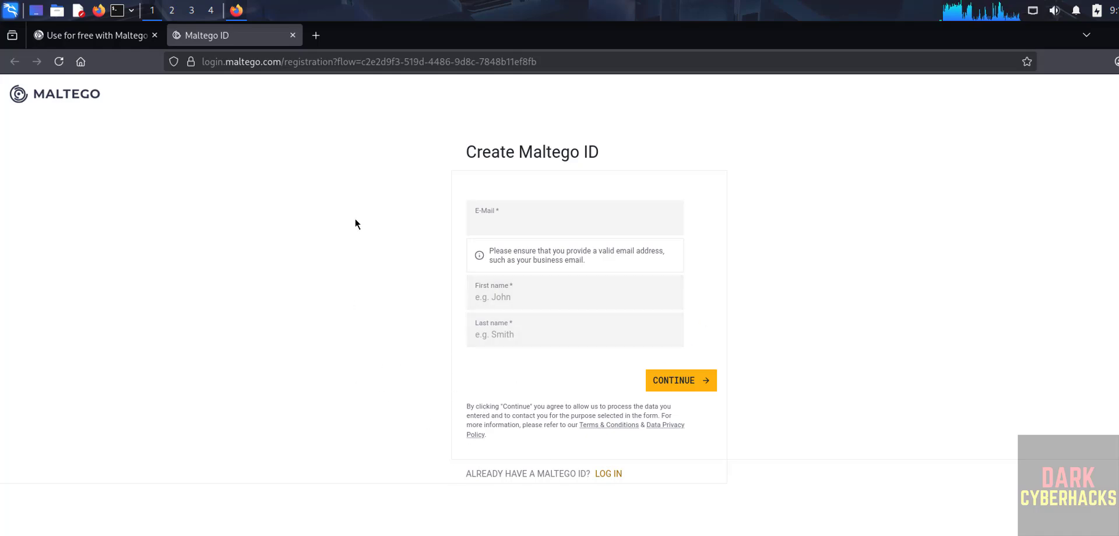
{"action": "key", "text": "ctrl+w"}
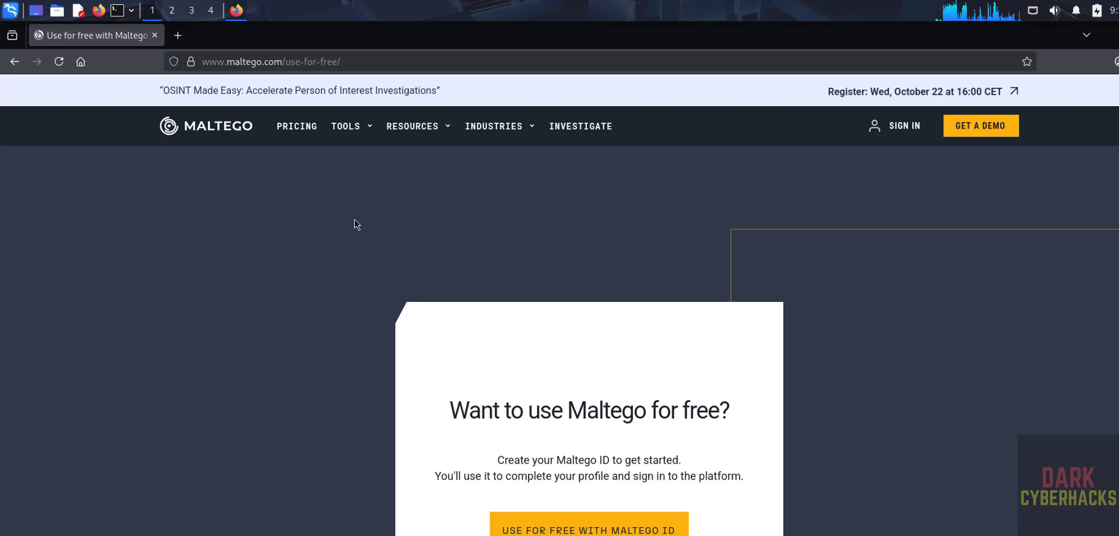
{"action": "mouse_move", "coordinate": [409, 129]}
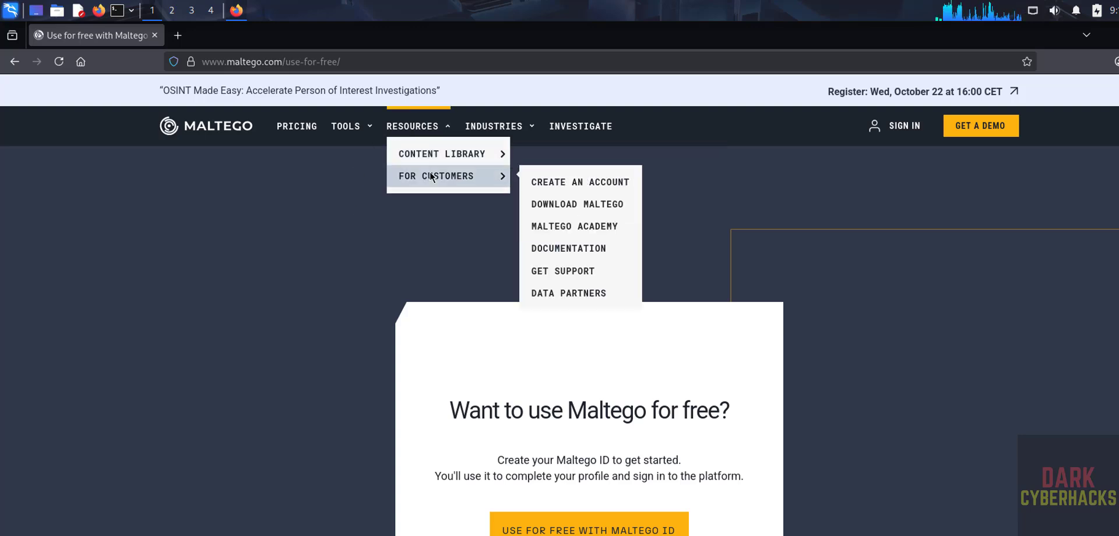
{"action": "mouse_move", "coordinate": [433, 176]}
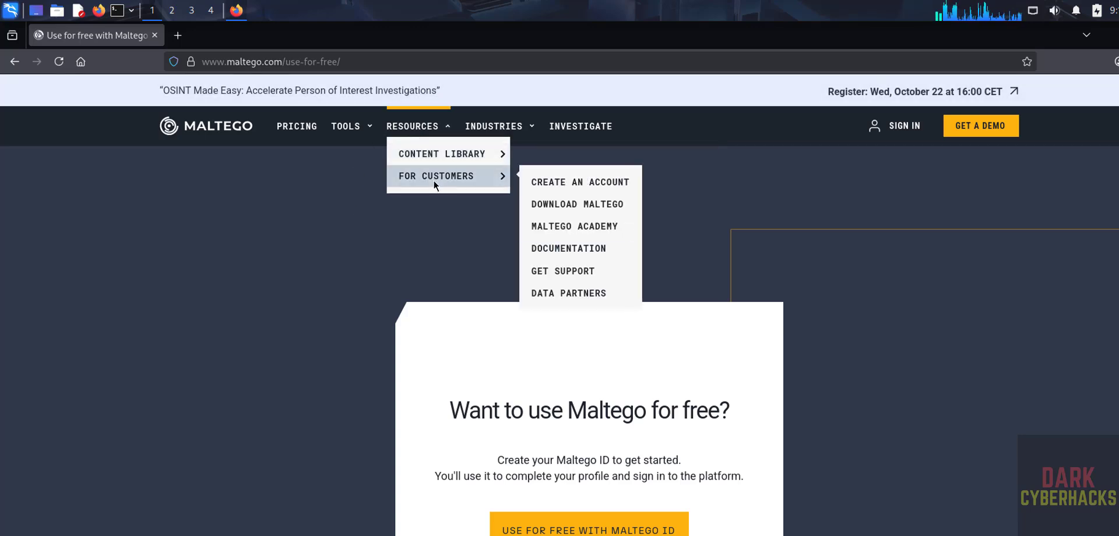
{"action": "left_click", "coordinate": [591, 205]}
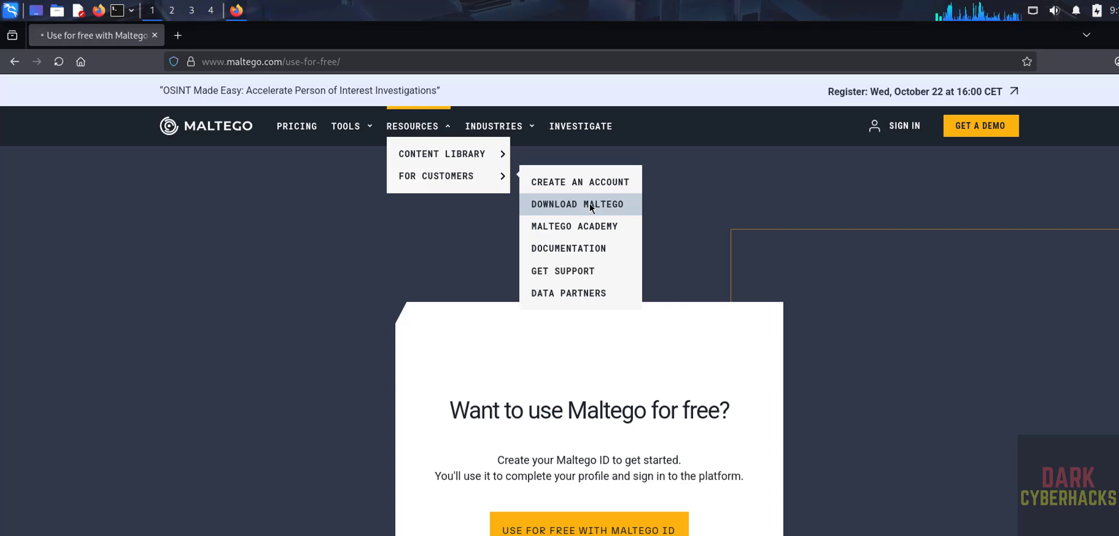
- Search the installed applications for 'malteg', then dismiss the search
{"action": "left_click", "coordinate": [9, 10]}
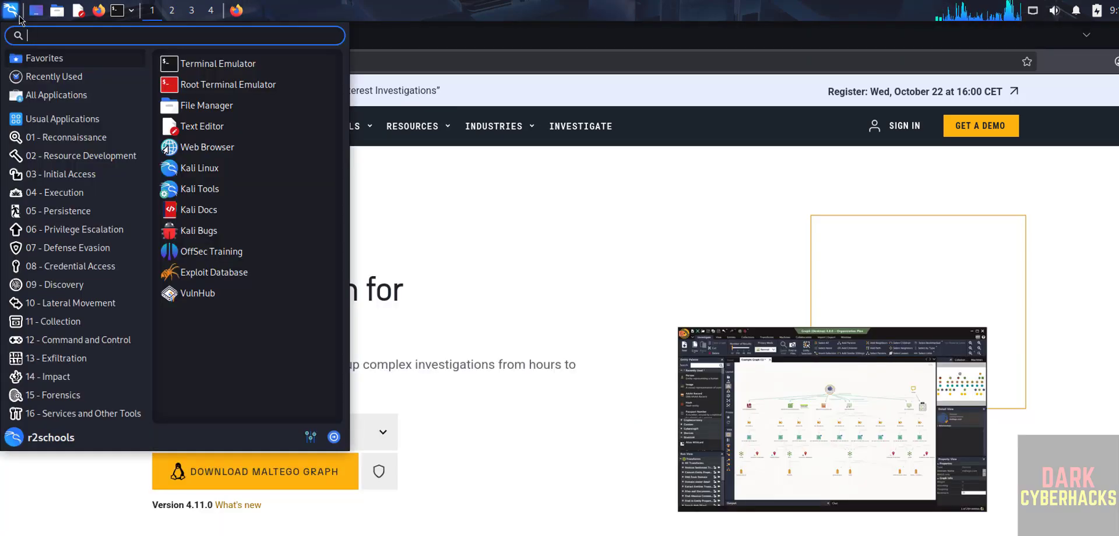
{"action": "type", "text": "malteg"}
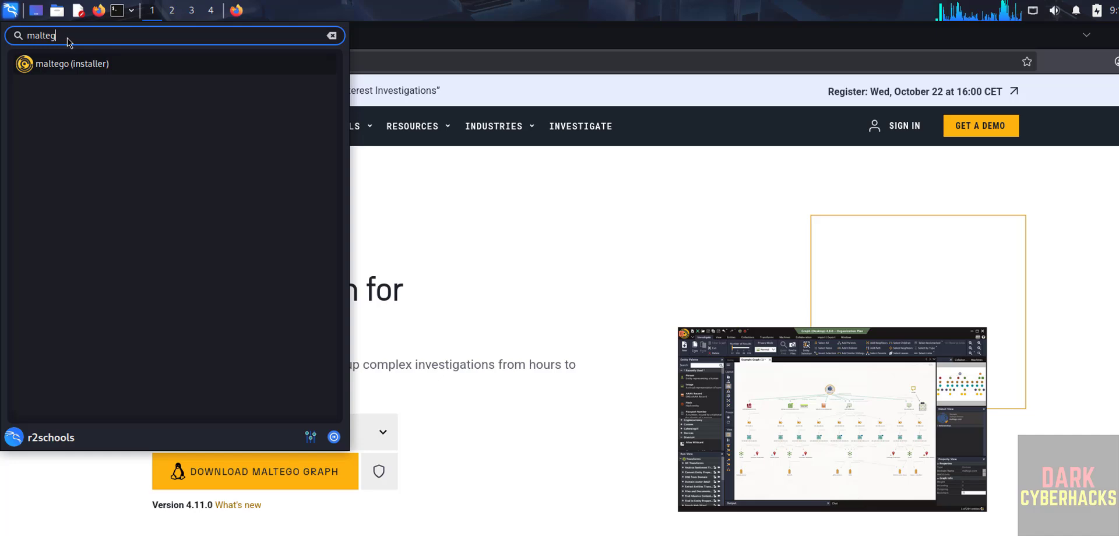
{"action": "left_click", "coordinate": [64, 63]}
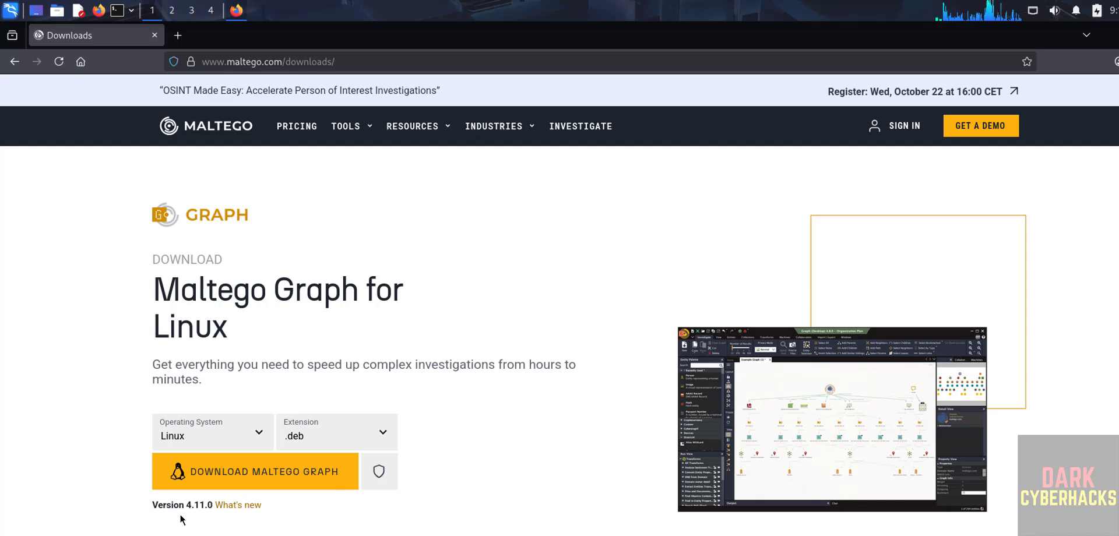
- Download Maltego Graph 4.11.0 for Linux as the .deb package
{"action": "left_click", "coordinate": [208, 432]}
{"action": "left_click", "coordinate": [107, 454]}
{"action": "left_click", "coordinate": [314, 436]}
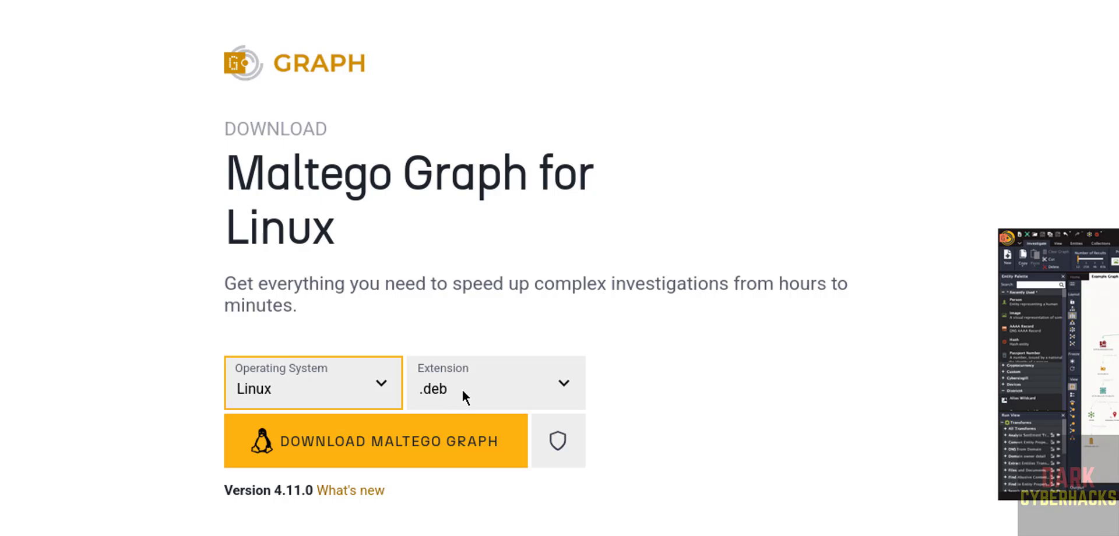
{"action": "left_click", "coordinate": [461, 394]}
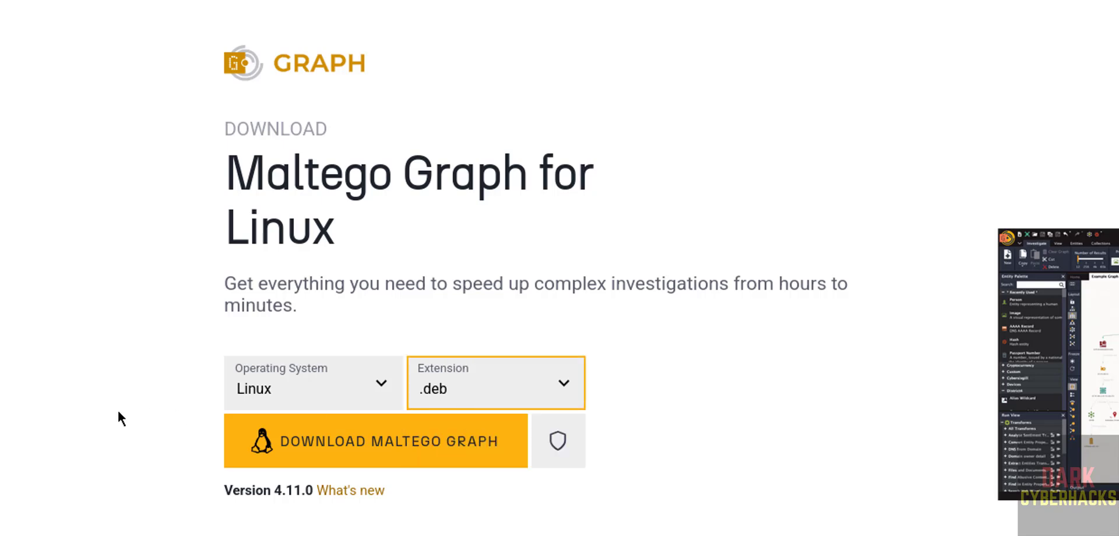
{"action": "left_click", "coordinate": [338, 441]}
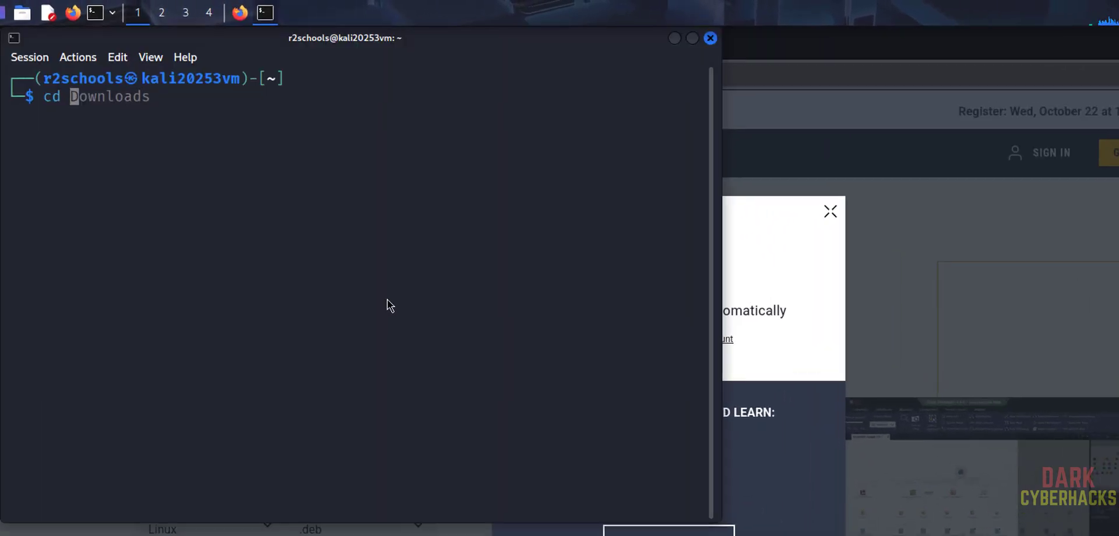
- Change into the Downloads folder and list its files
{"action": "type", "text": "Dow"}
{"action": "key", "text": "Right"}
{"action": "key", "text": "Return"}
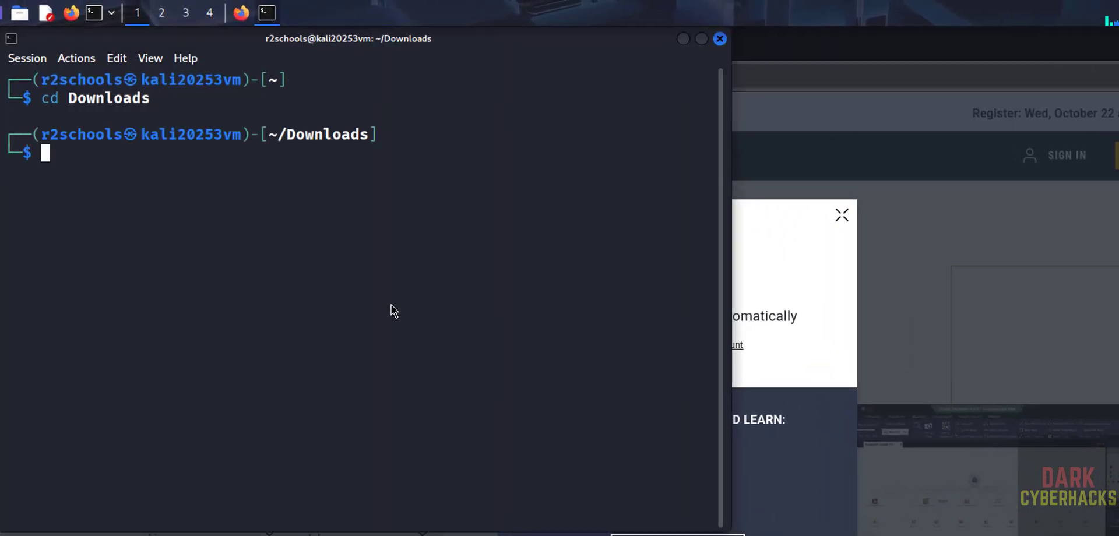
{"action": "type", "text": "ls"}
{"action": "key", "text": "Return"}
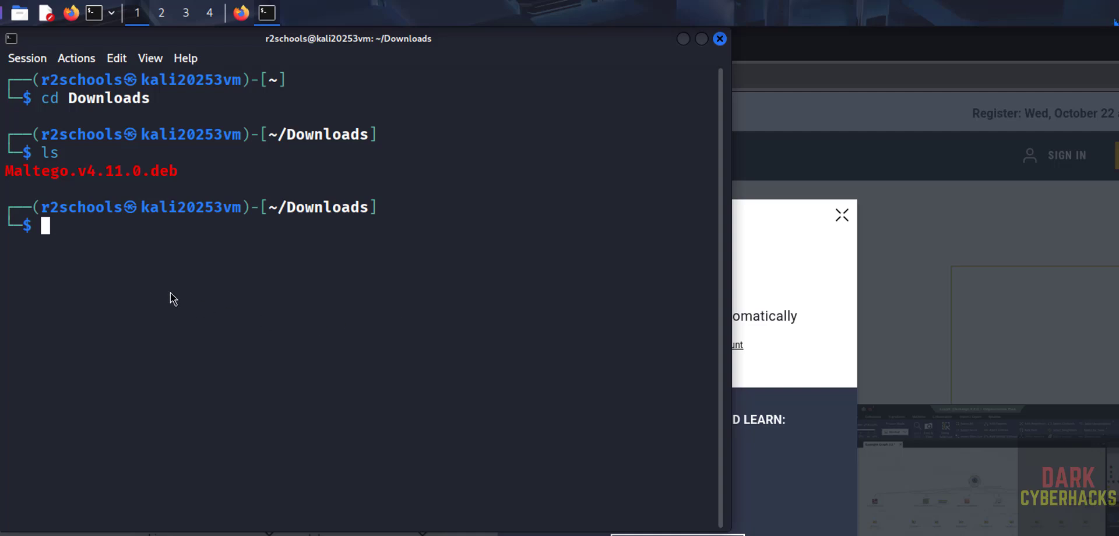
- Install Maltego.v4.11.0.deb with sudo dpkg -i, confirming with the sudo password
{"action": "type", "text": "sudo "}
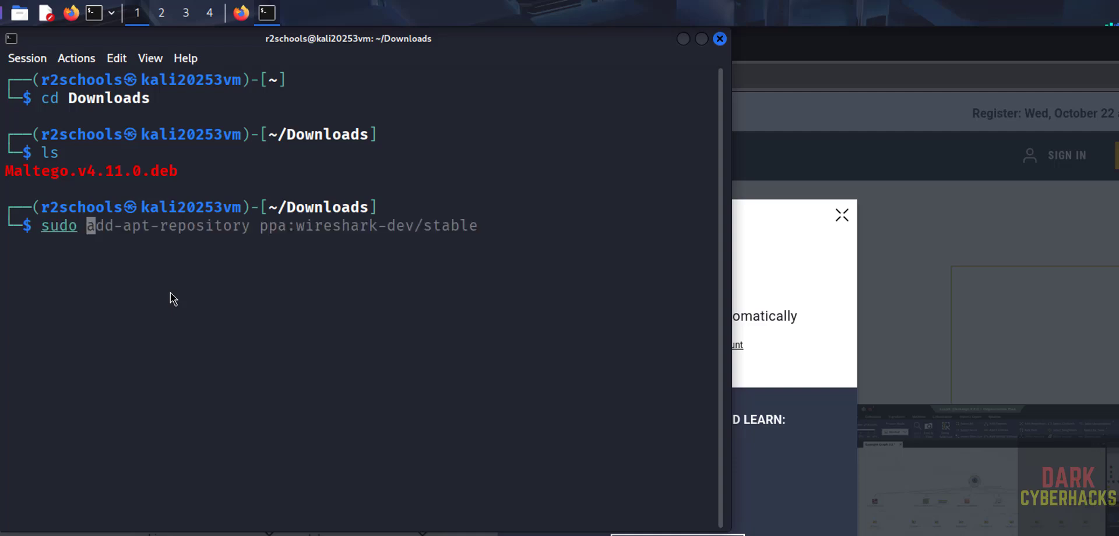
{"action": "type", "text": "dpkg -i "}
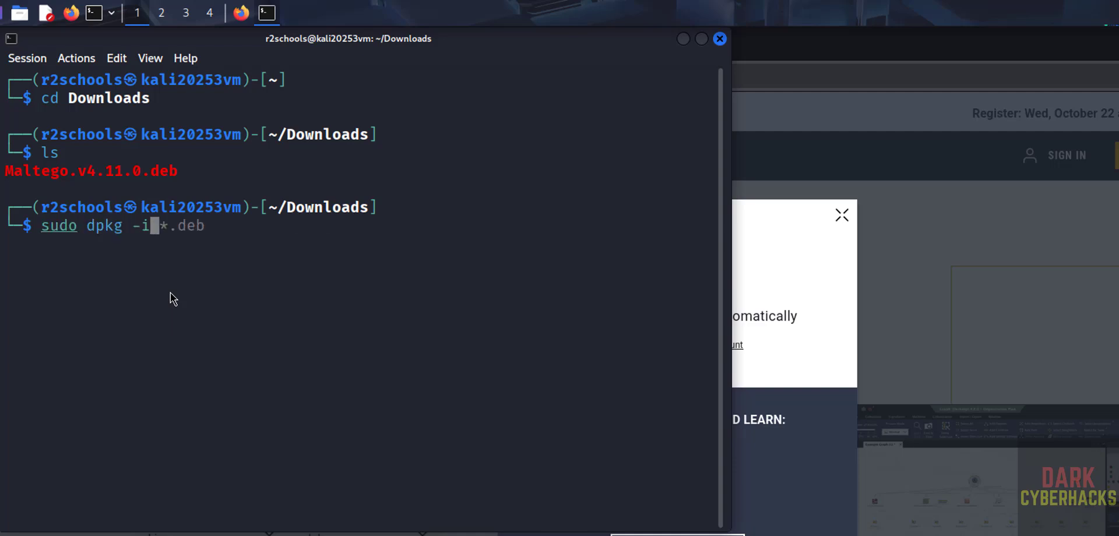
{"action": "type", "text": "Maltego"}
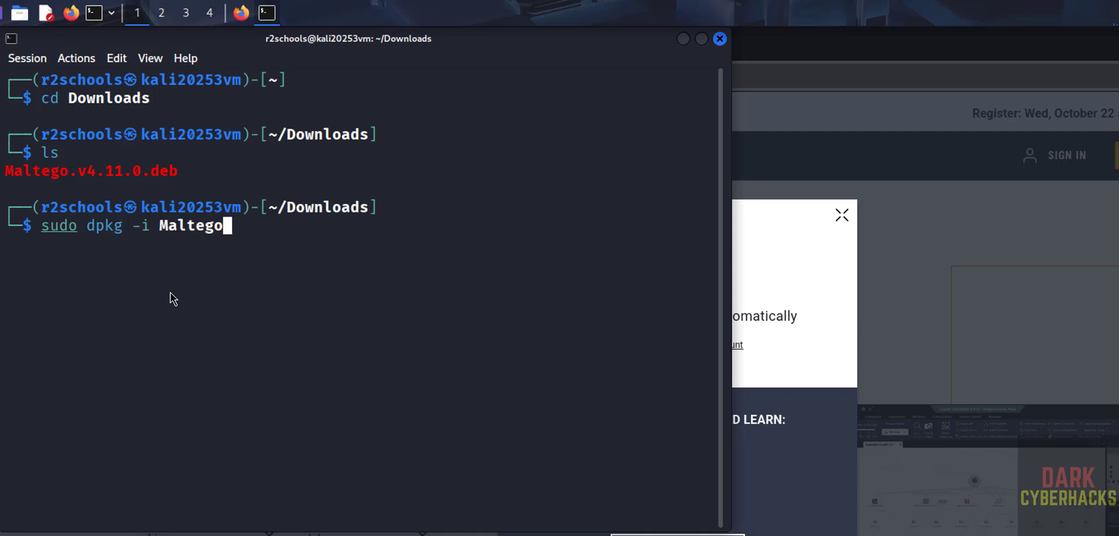
{"action": "key", "text": "Tab"}
{"action": "key", "text": "Return"}
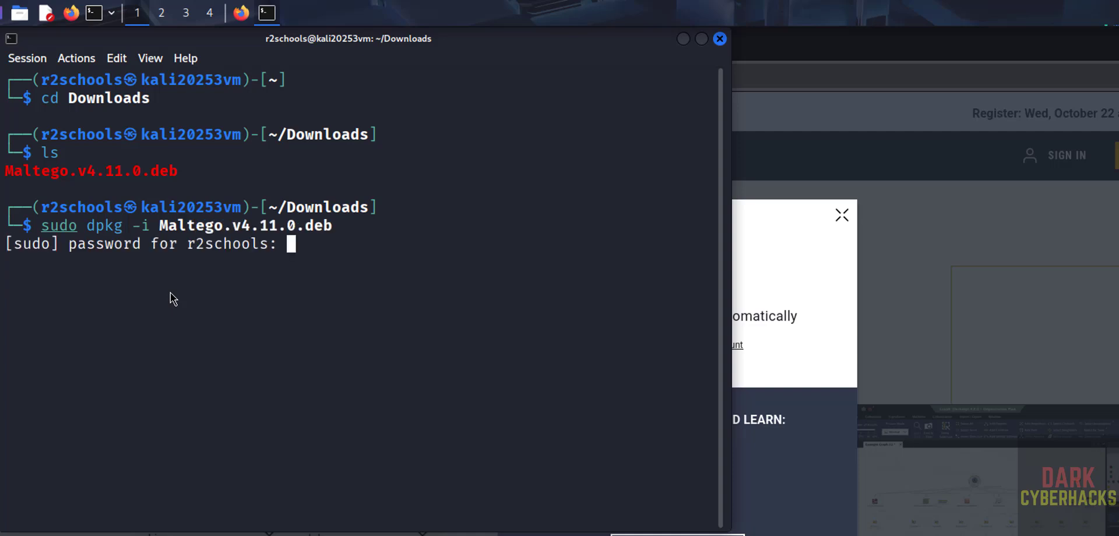
{"action": "key", "text": "Return"}
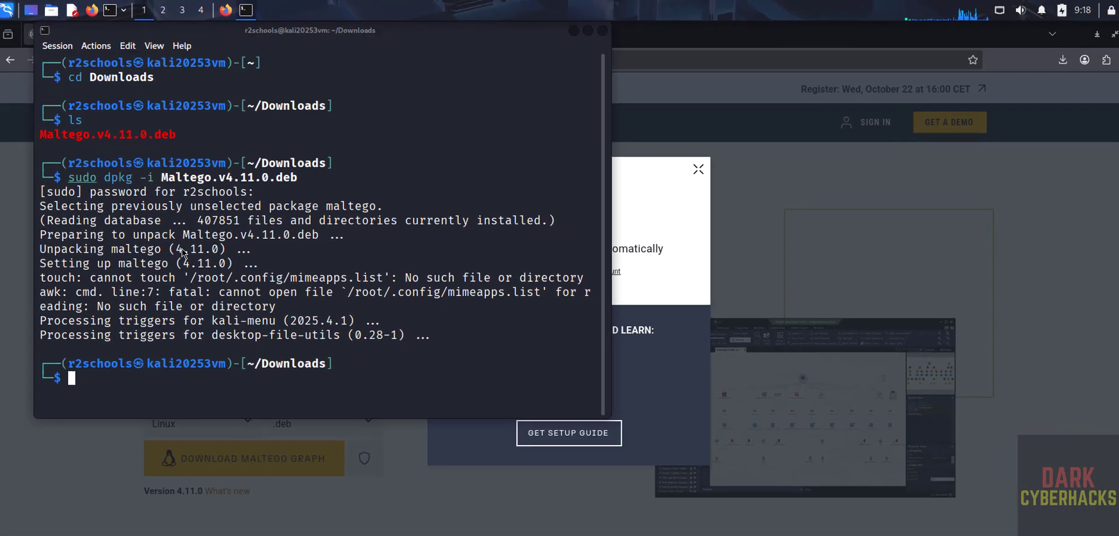
{"action": "key", "text": "super"}
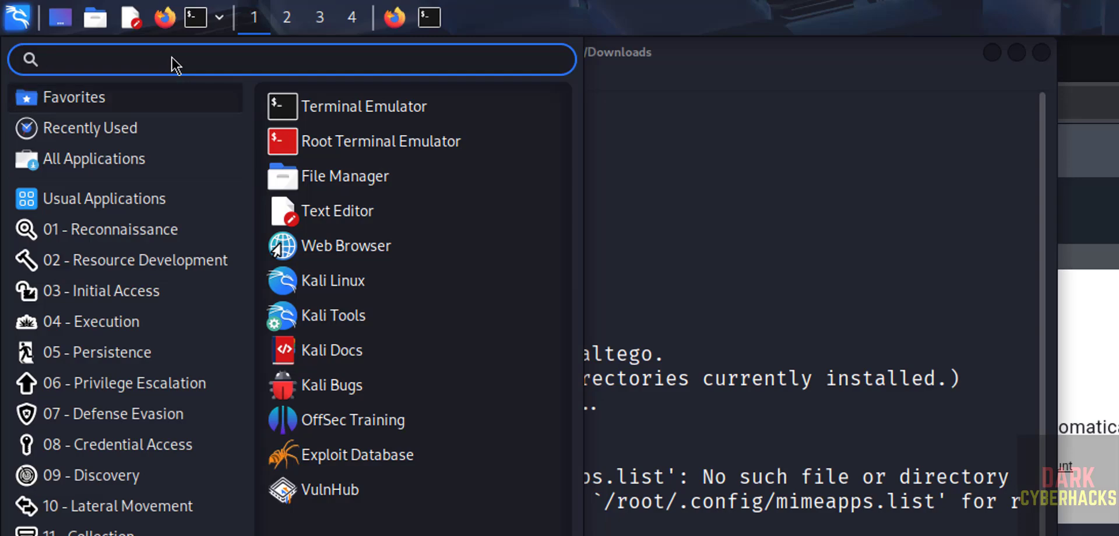
- Search the Kali menu for 'malte' and launch Maltego
{"action": "type", "text": "malte"}
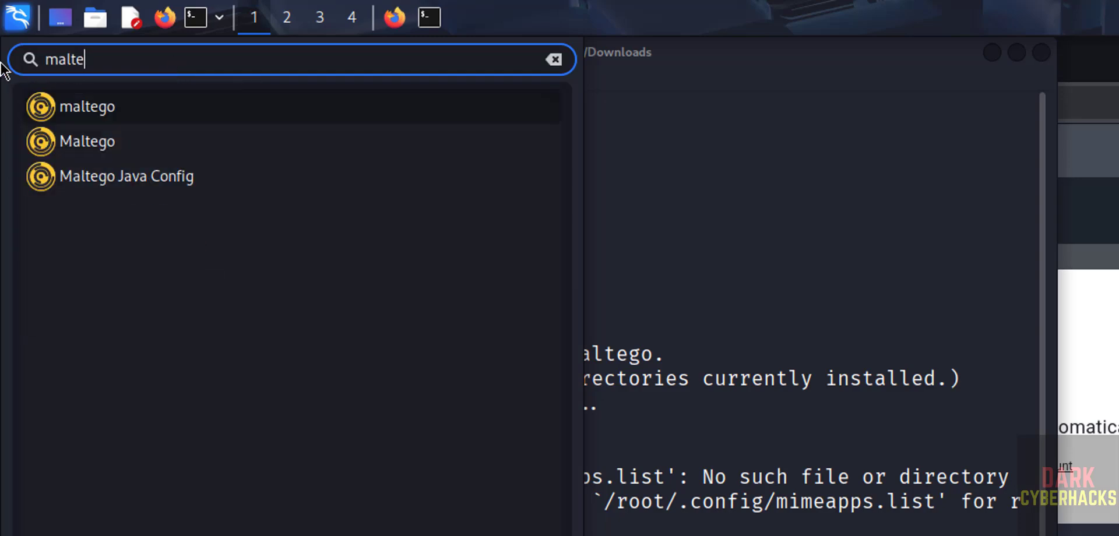
{"action": "left_click", "coordinate": [102, 116]}
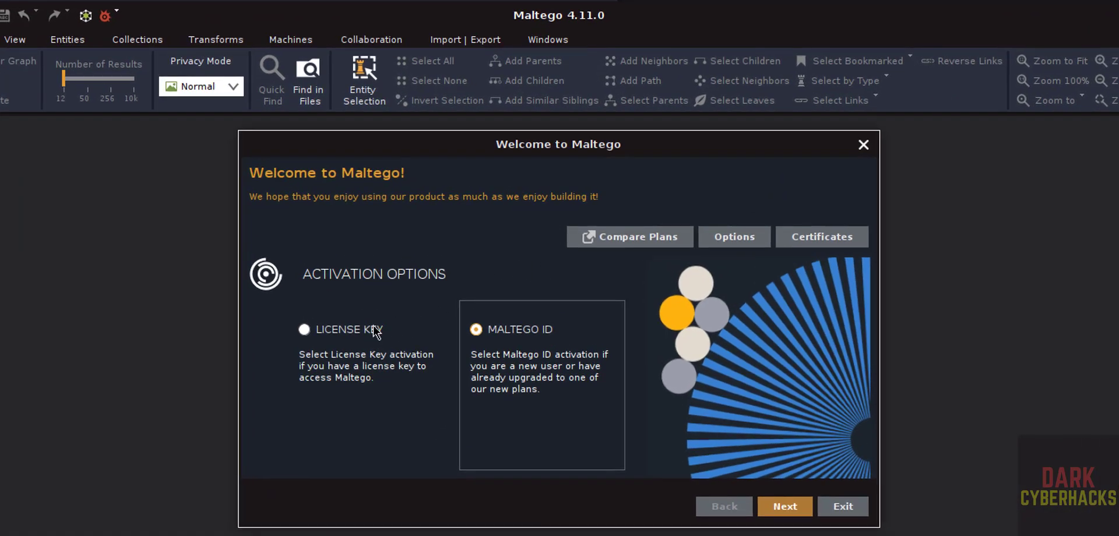
- Choose Maltego ID activation over license key and continue the wizard
{"action": "left_click", "coordinate": [333, 341]}
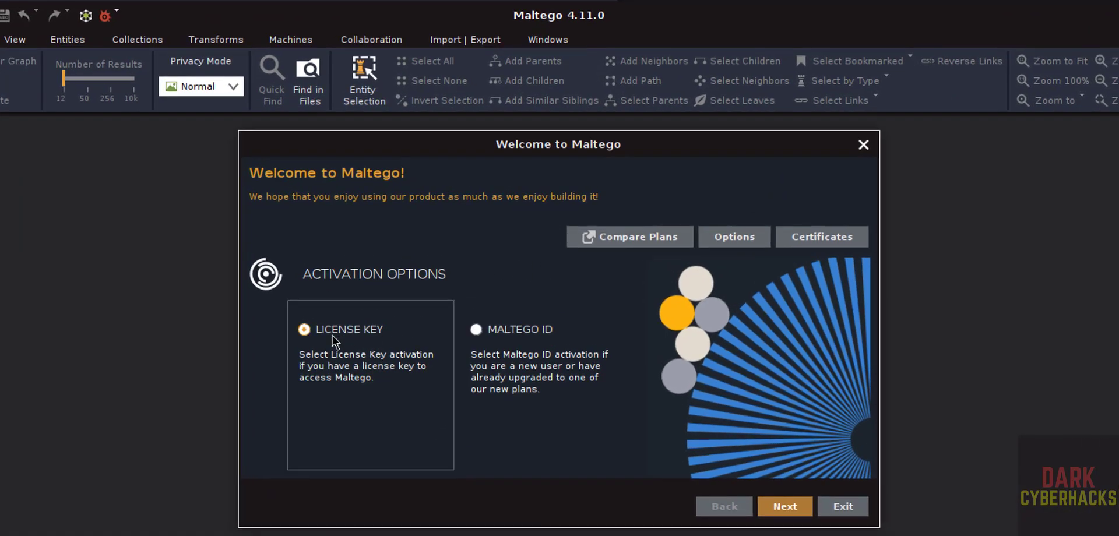
{"action": "left_click", "coordinate": [510, 340]}
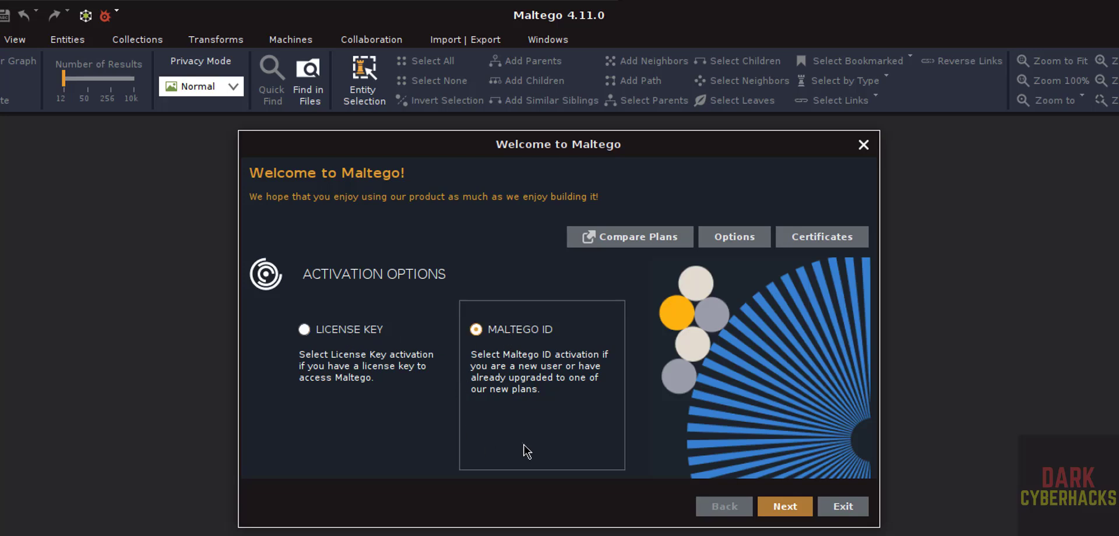
{"action": "left_click", "coordinate": [784, 506]}
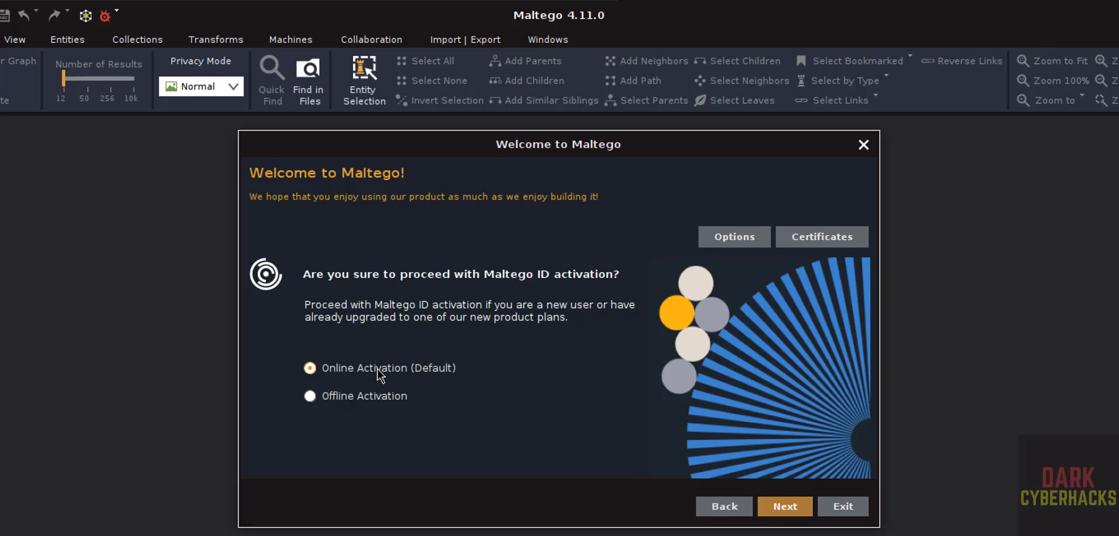
{"action": "left_click", "coordinate": [783, 506]}
- Accept the Maltego license agreement and continue to the login options
{"action": "left_click", "coordinate": [434, 426]}
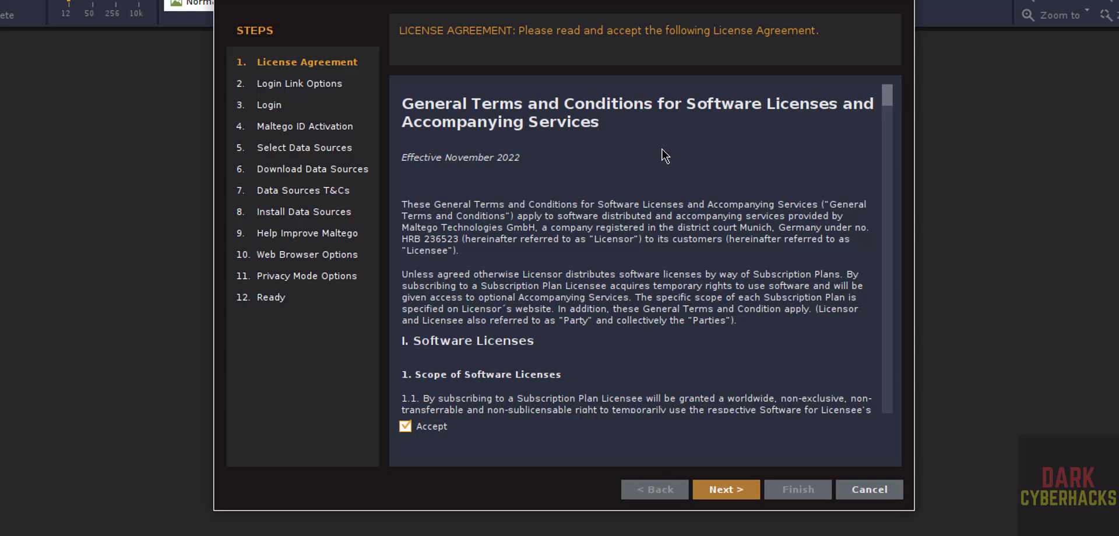
{"action": "left_click", "coordinate": [731, 488]}
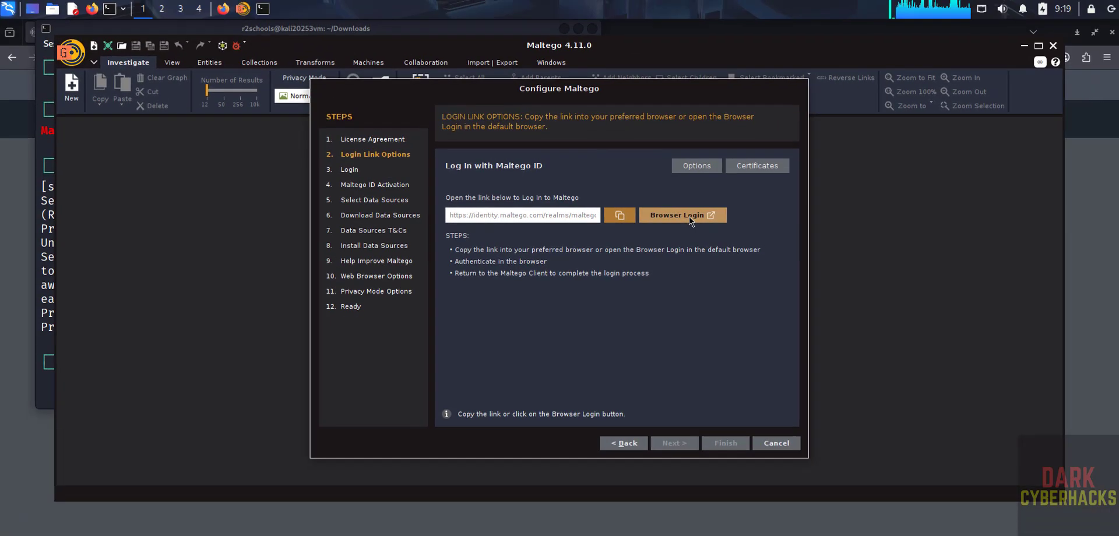
- Sign in to Maltego ID in the browser with the account e-mail and password
{"action": "left_click", "coordinate": [746, 170]}
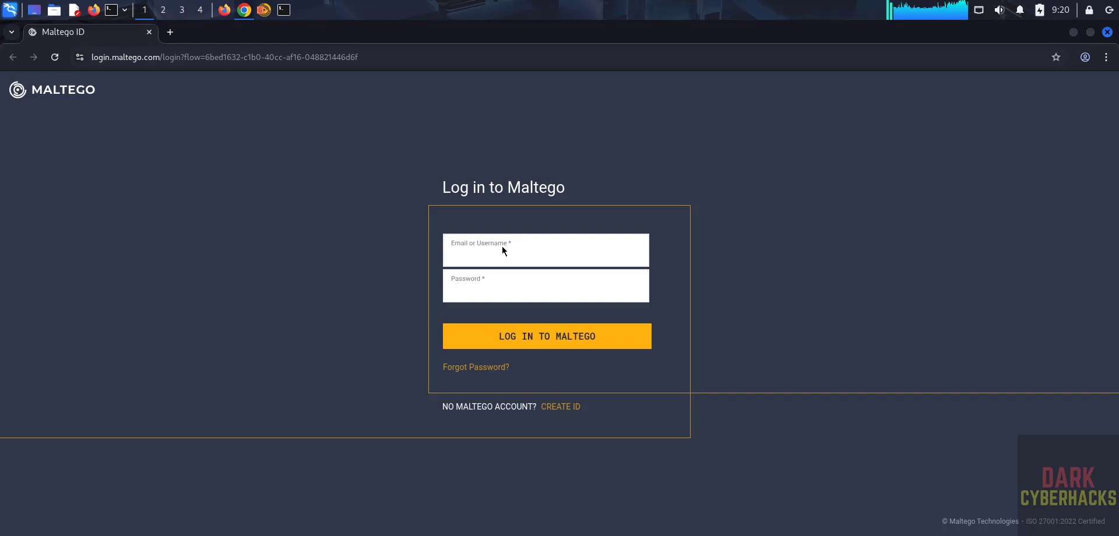
{"action": "left_click", "coordinate": [479, 264]}
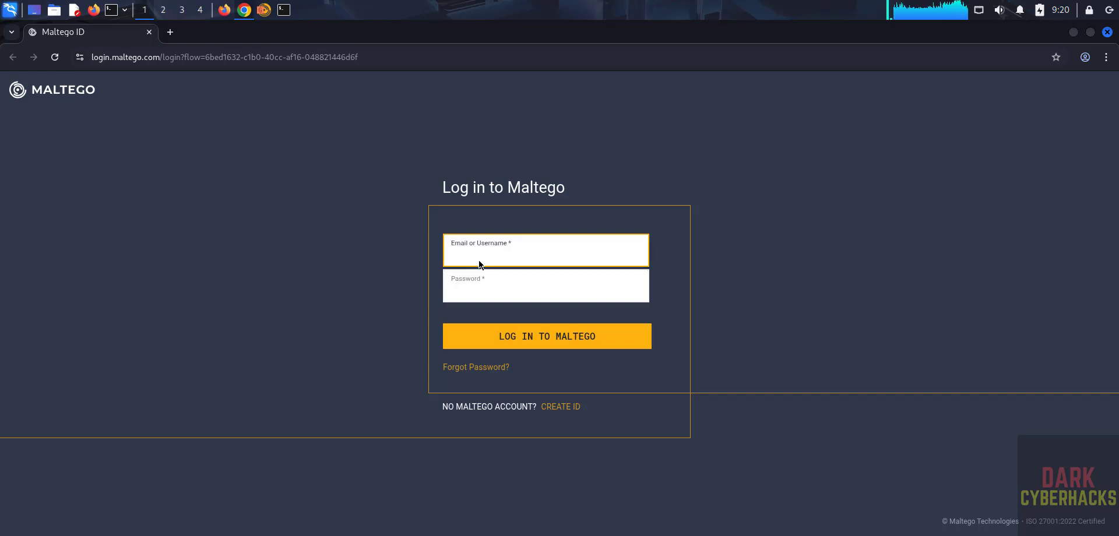
{"action": "key", "text": "Tab"}
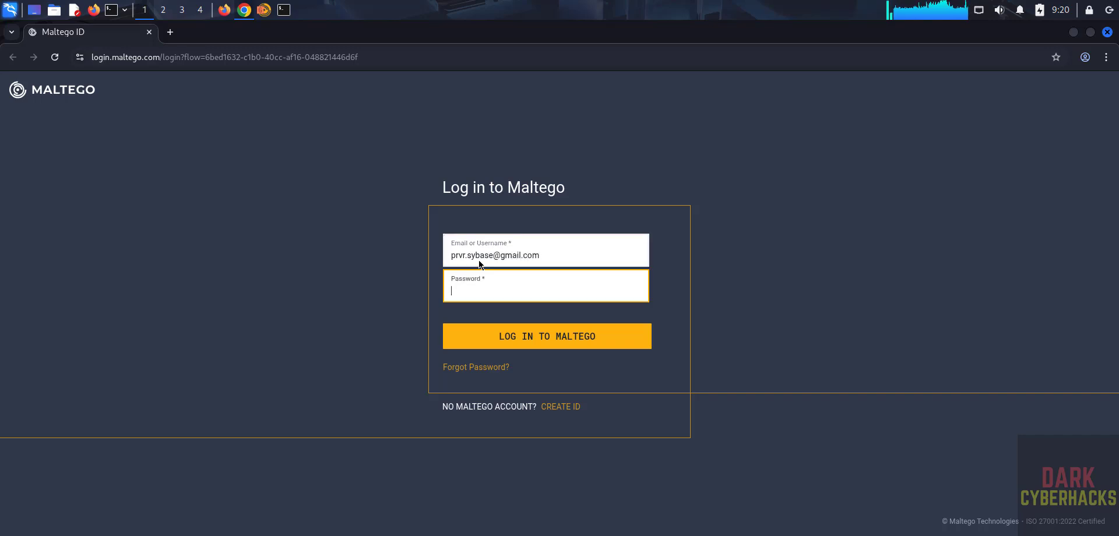
{"action": "type", "text": "•••••••••••"}
{"action": "key", "text": "Return"}
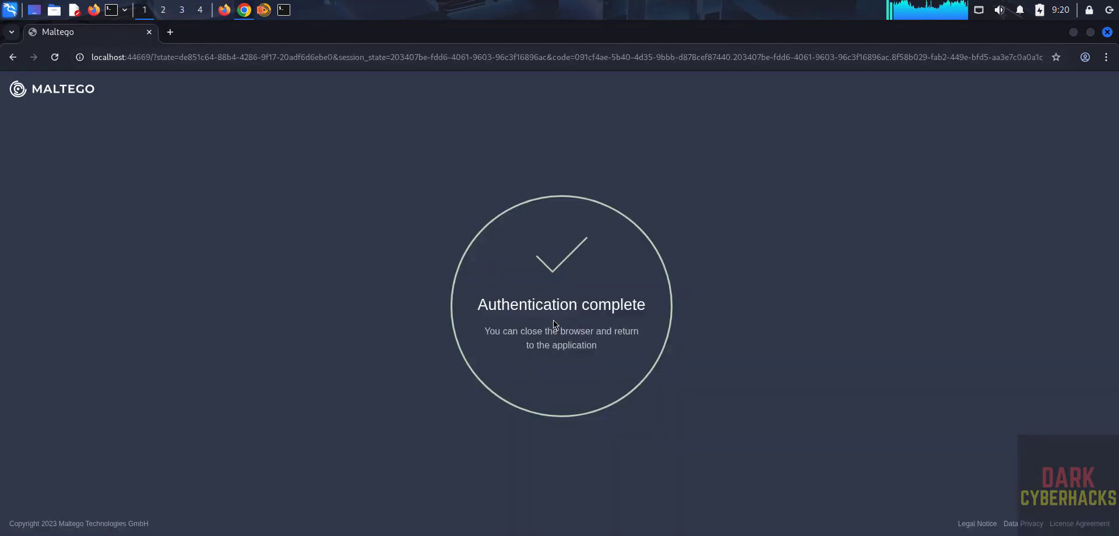
{"action": "key", "text": "alt+Tab"}
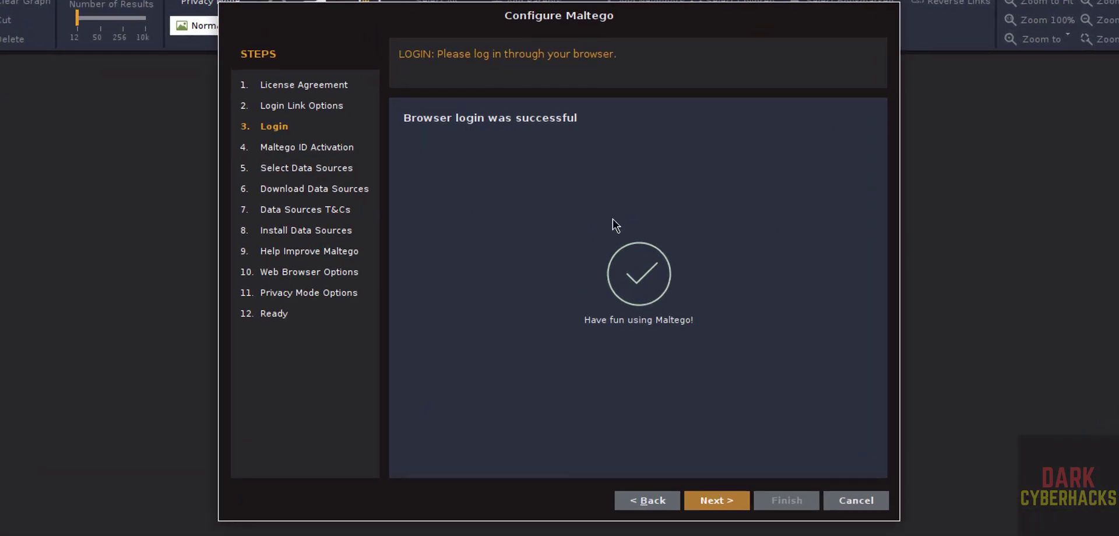
- Activate Maltego with the Maltego ID and advance to Select Data Sources
{"action": "left_click", "coordinate": [708, 496]}
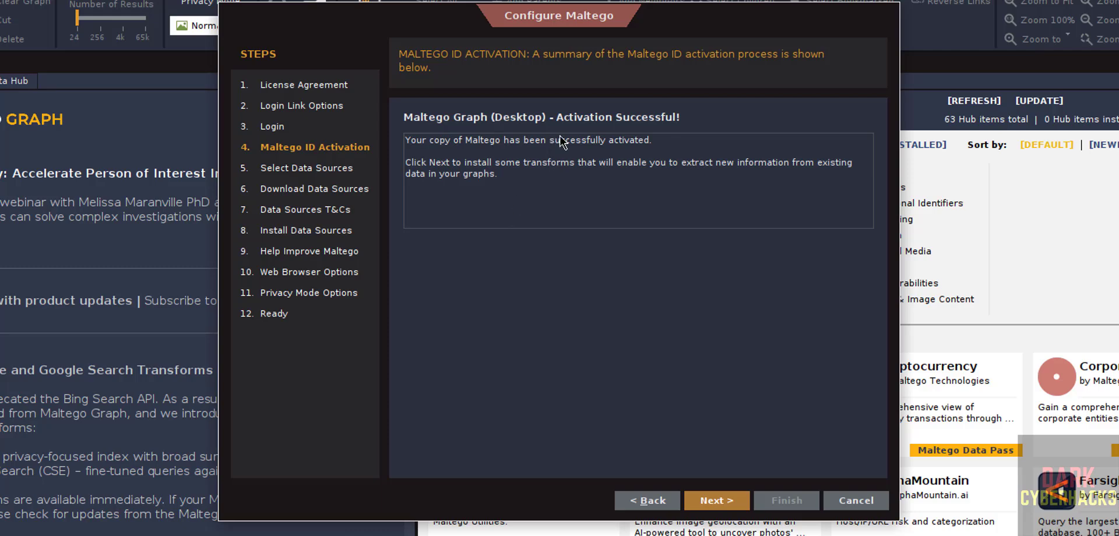
{"action": "left_click", "coordinate": [703, 500]}
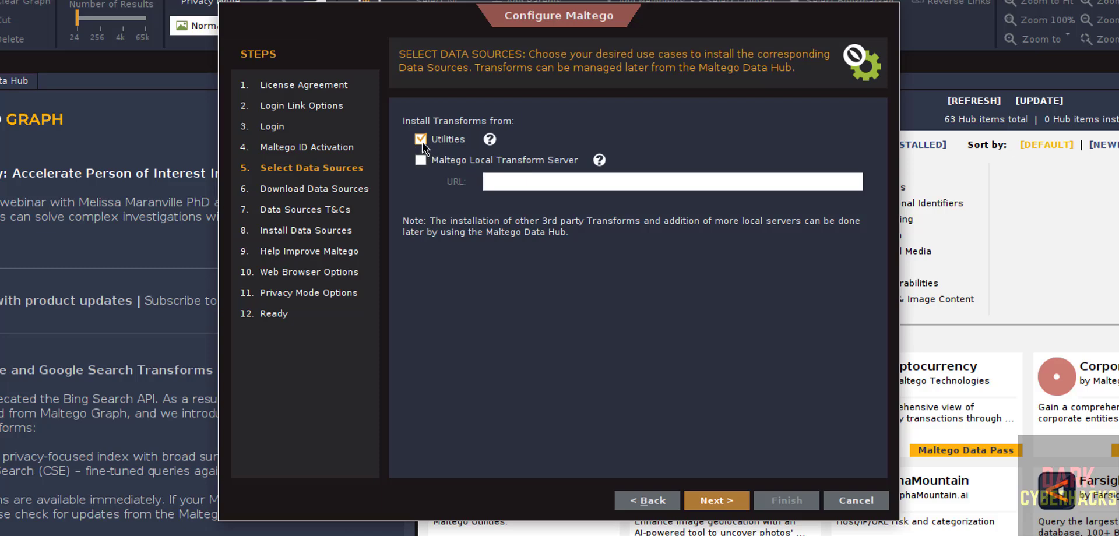
- Download the Utilities data sources and advance to the Data Sources T&Cs
{"action": "left_click", "coordinate": [708, 500]}
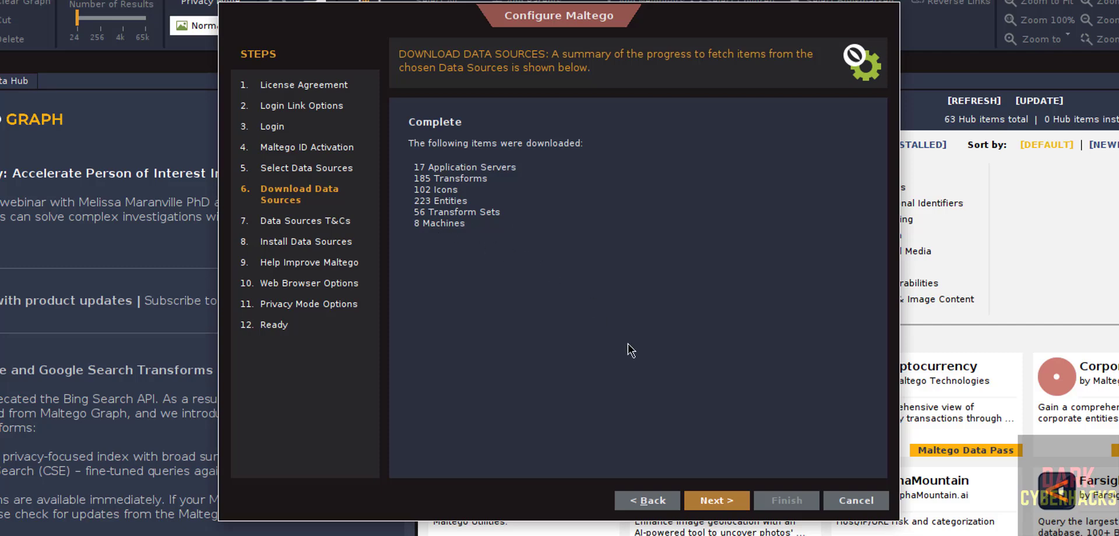
{"action": "left_click", "coordinate": [727, 501]}
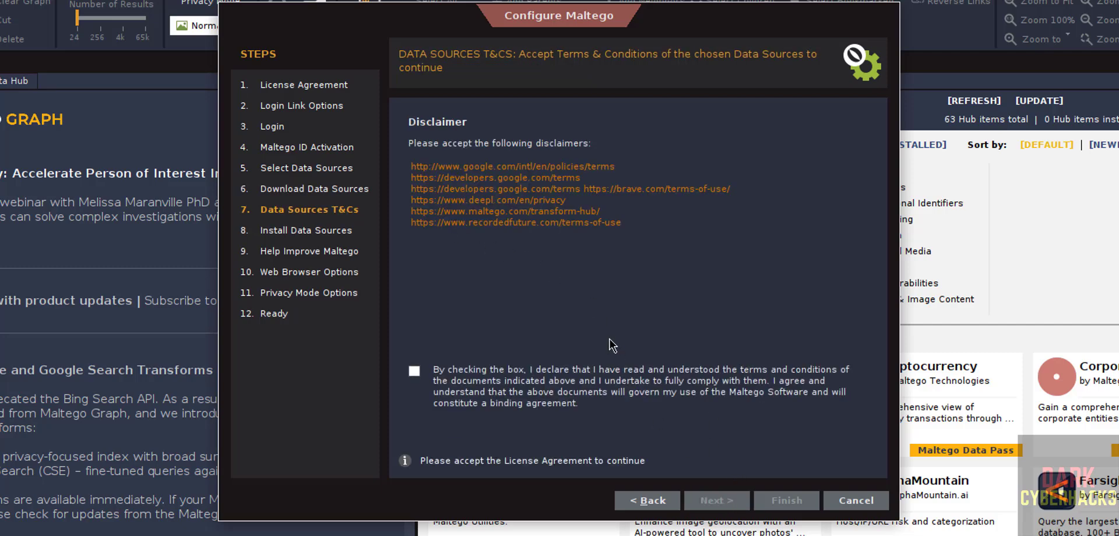
- Accept the data sources disclaimer, install them, and leave automatic error reports off
{"action": "left_click", "coordinate": [413, 371]}
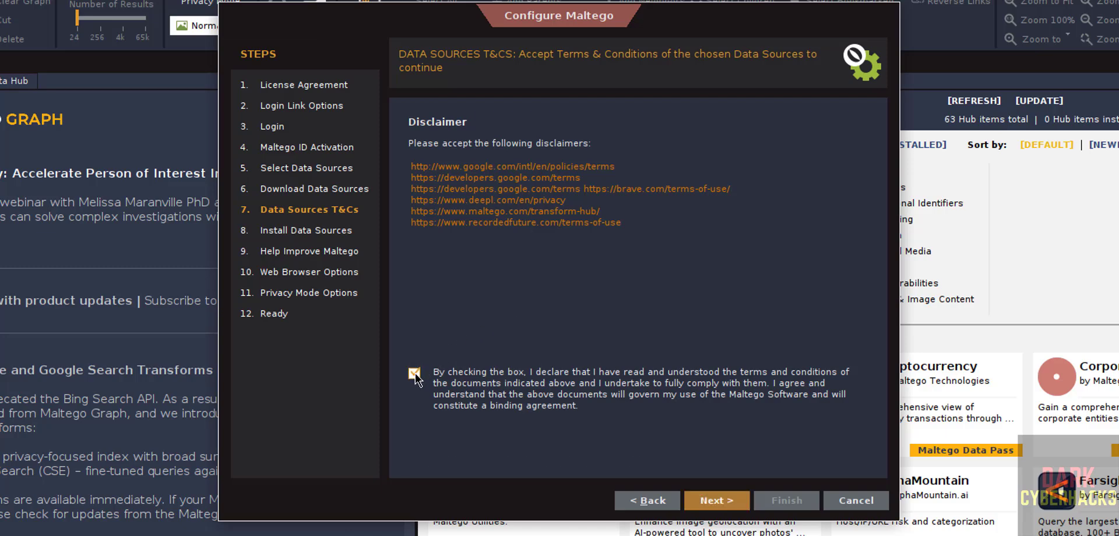
{"action": "left_click", "coordinate": [697, 498]}
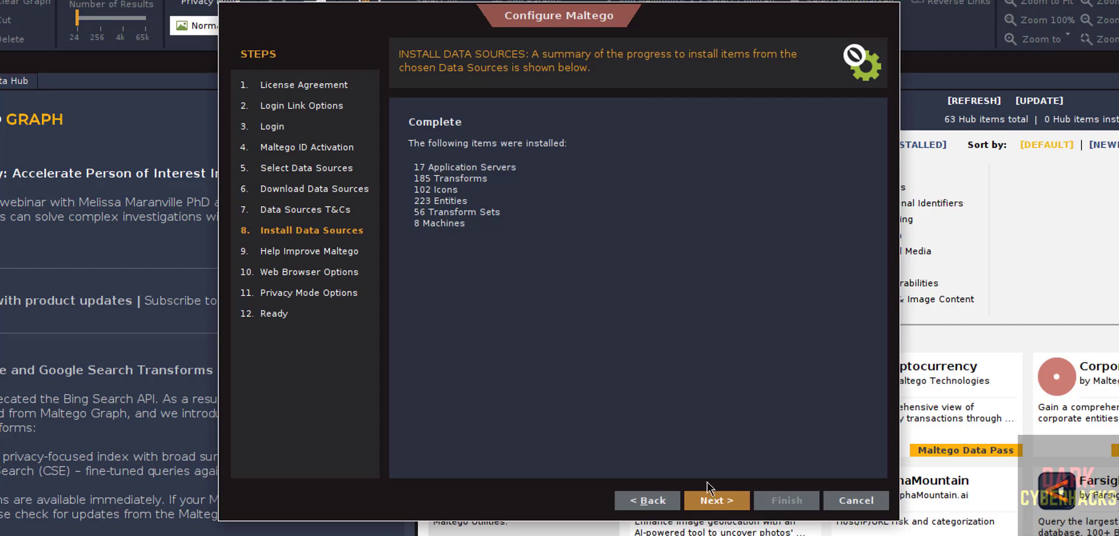
{"action": "left_click", "coordinate": [707, 500]}
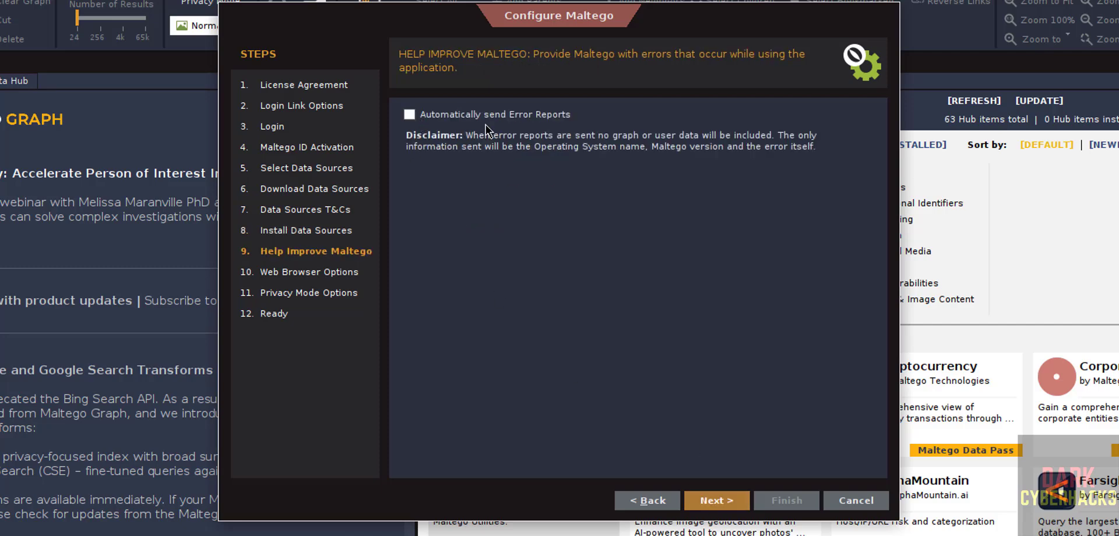
{"action": "left_click", "coordinate": [425, 118]}
{"action": "left_click", "coordinate": [425, 119]}
- On the web browser page, keep Default as the system browser
{"action": "left_click", "coordinate": [702, 499]}
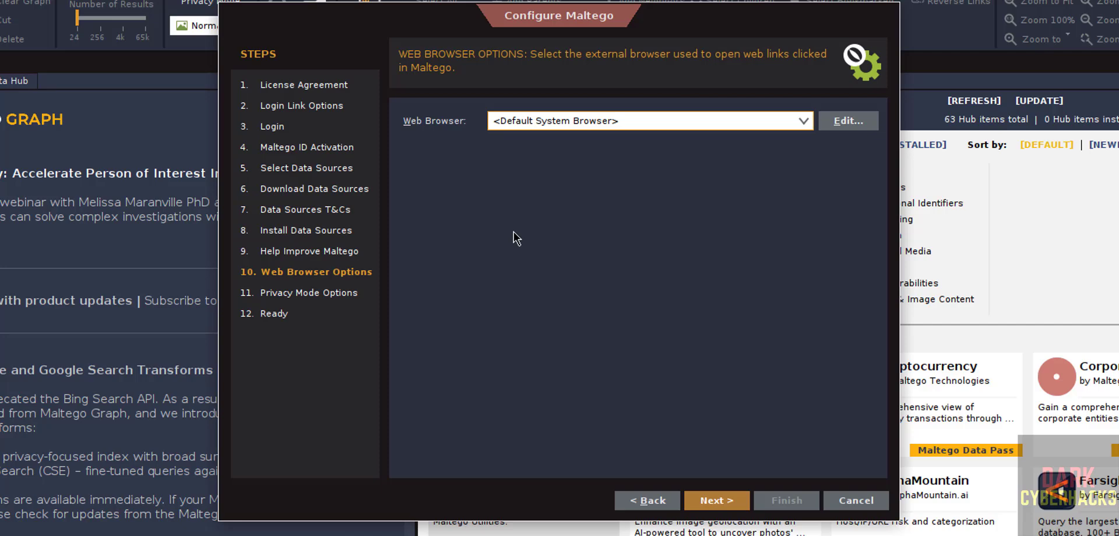
{"action": "left_click", "coordinate": [577, 125]}
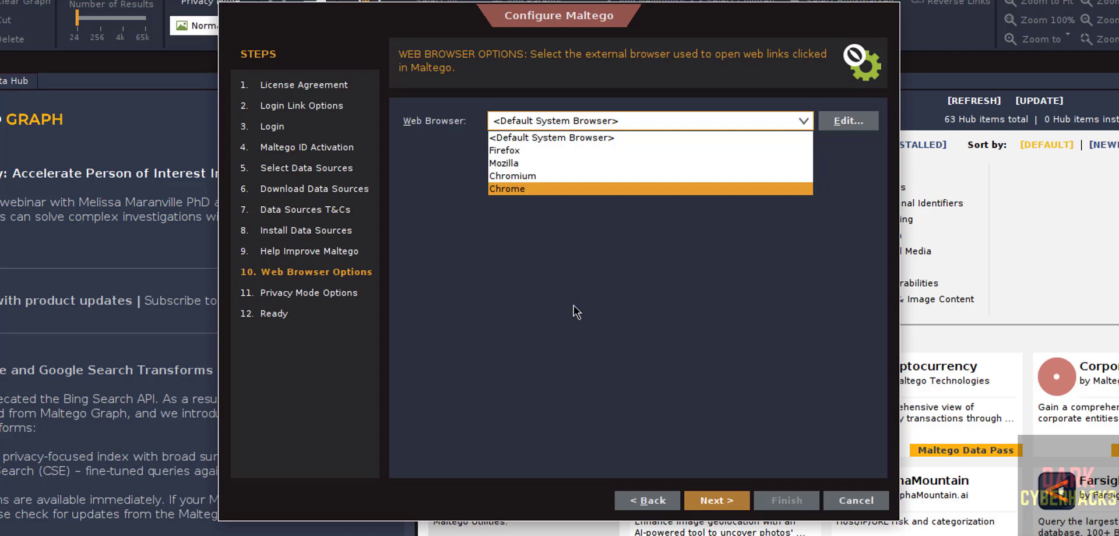
{"action": "left_click", "coordinate": [592, 338]}
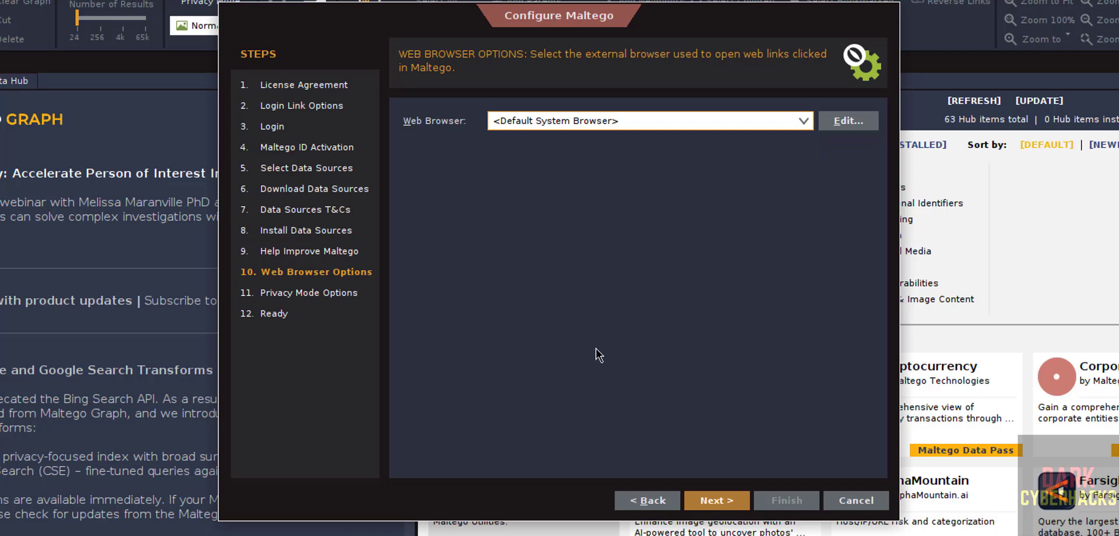
- Keep Normal privacy mode and advance the wizard to the Ready step
{"action": "left_click", "coordinate": [727, 505]}
{"action": "left_click", "coordinate": [572, 121]}
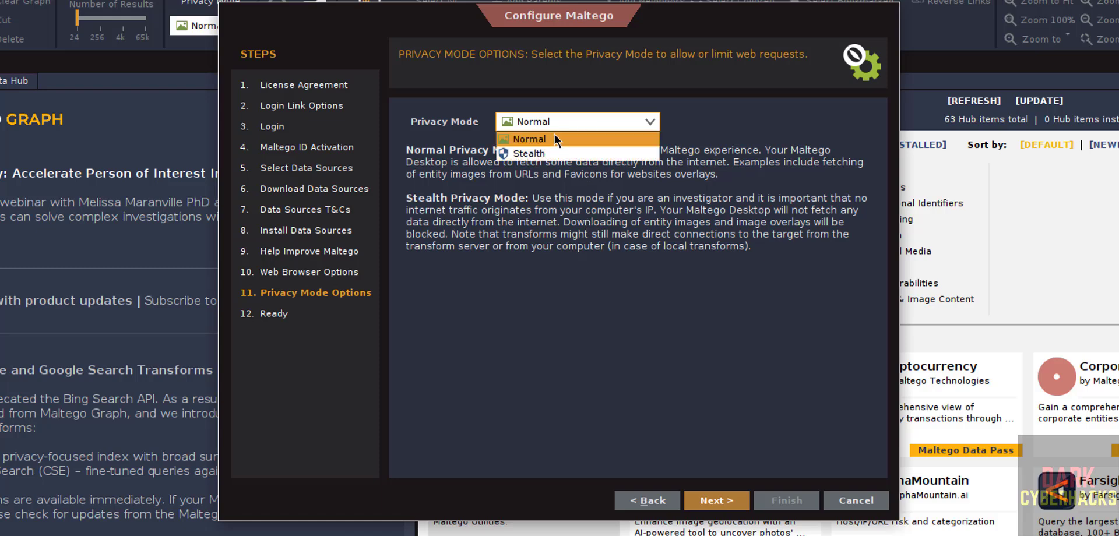
{"action": "left_click", "coordinate": [497, 269]}
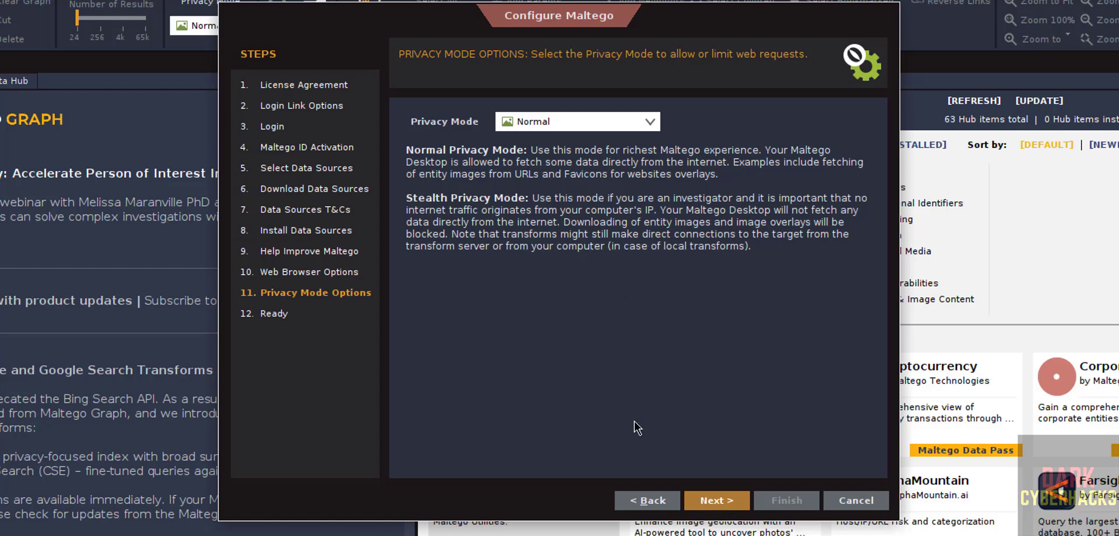
{"action": "left_click", "coordinate": [558, 120]}
{"action": "left_click", "coordinate": [675, 365]}
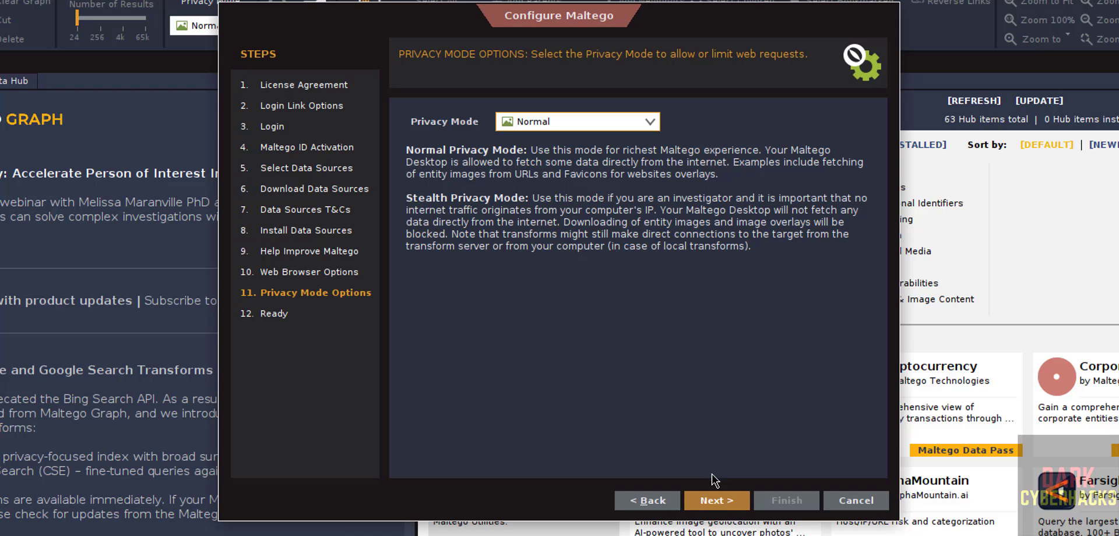
{"action": "left_click", "coordinate": [715, 496]}
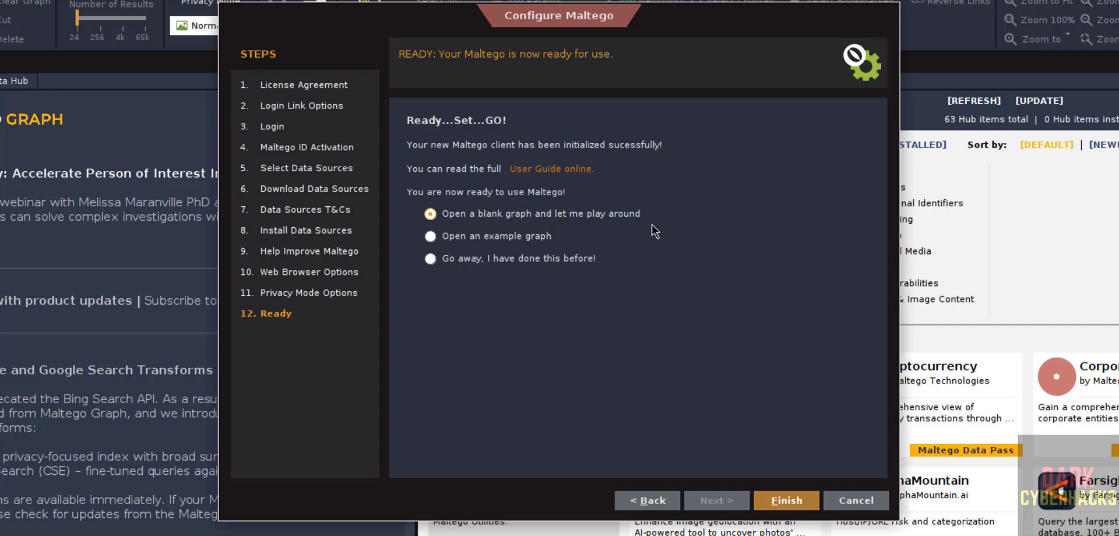
- Select 'Open an example graph' on the Ready page, finish setup, and open the example graph
{"action": "left_click", "coordinate": [500, 236]}
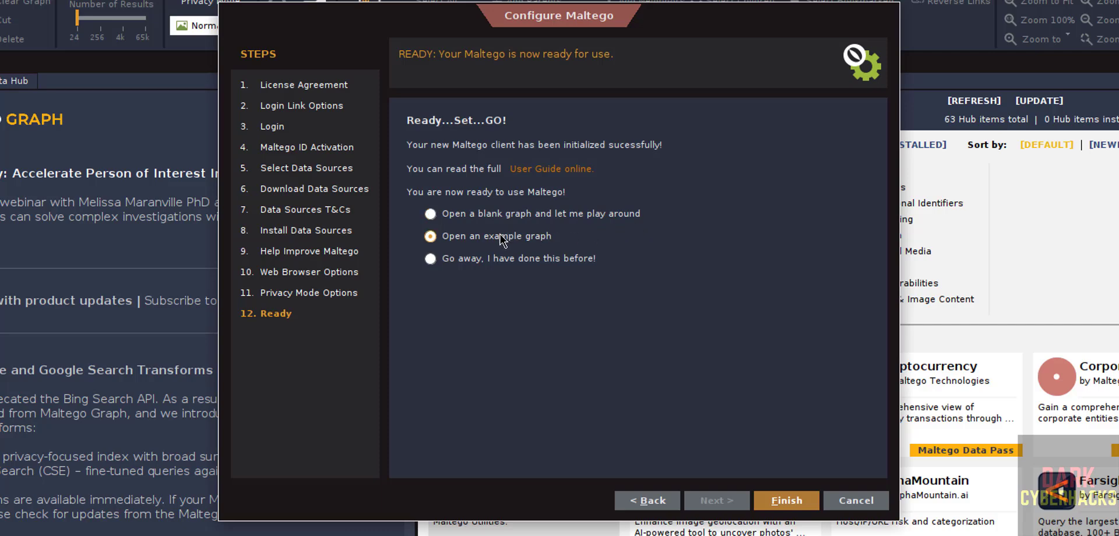
{"action": "left_click", "coordinate": [502, 264]}
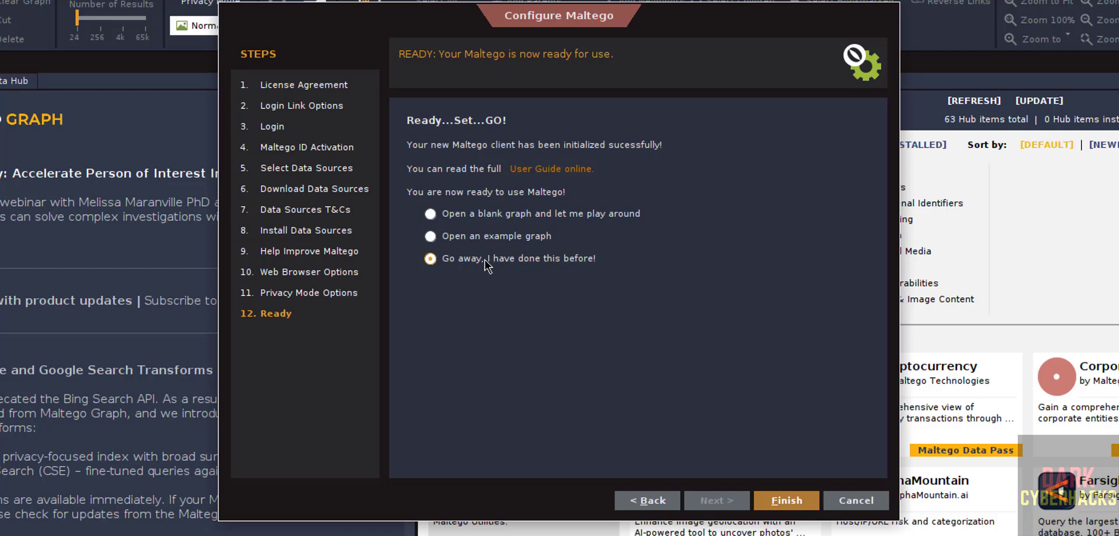
{"action": "left_click", "coordinate": [455, 237]}
{"action": "left_click", "coordinate": [774, 490]}
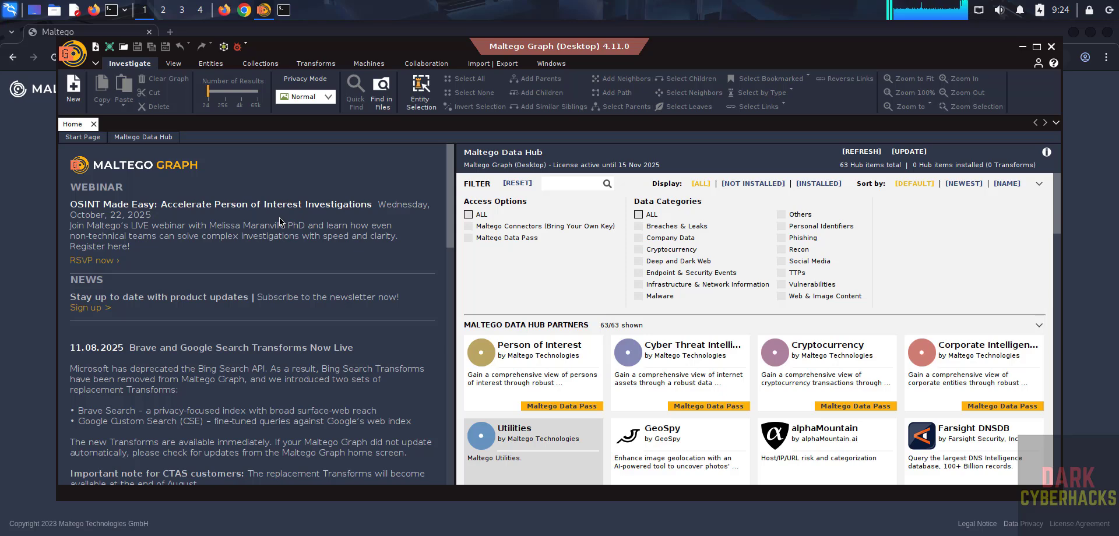
{"action": "left_click", "coordinate": [74, 88]}
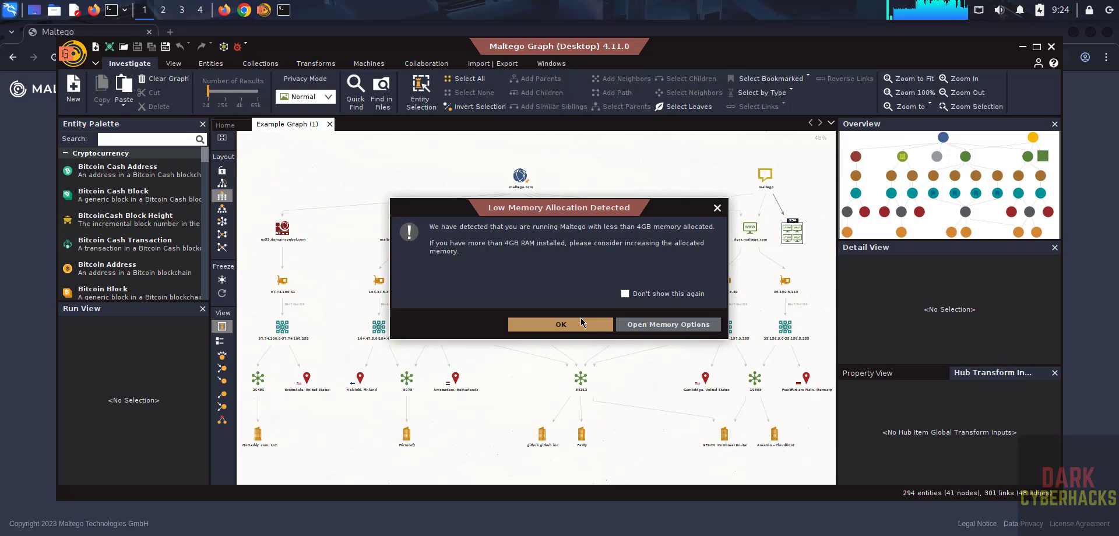
{"action": "left_click", "coordinate": [581, 322]}
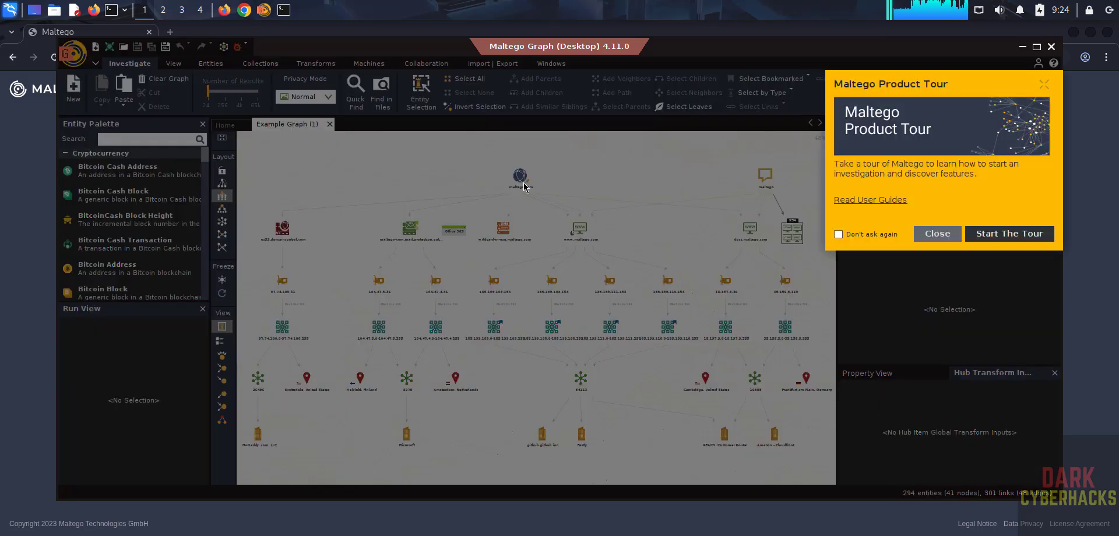
{"action": "left_click", "coordinate": [933, 236]}
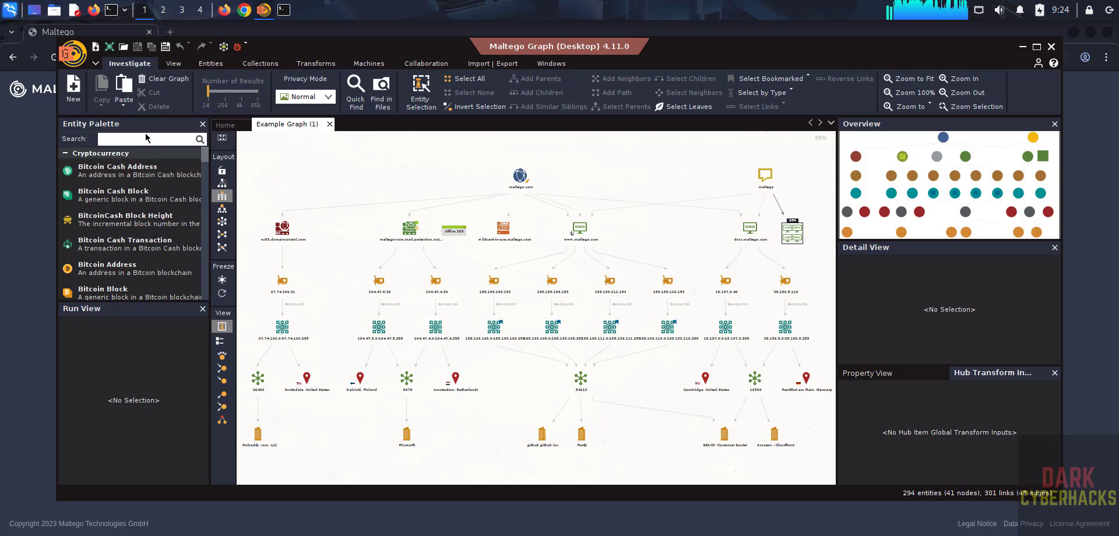
{"action": "scroll", "coordinate": [201, 204], "scroll_direction": "down", "scroll_amount": 10}
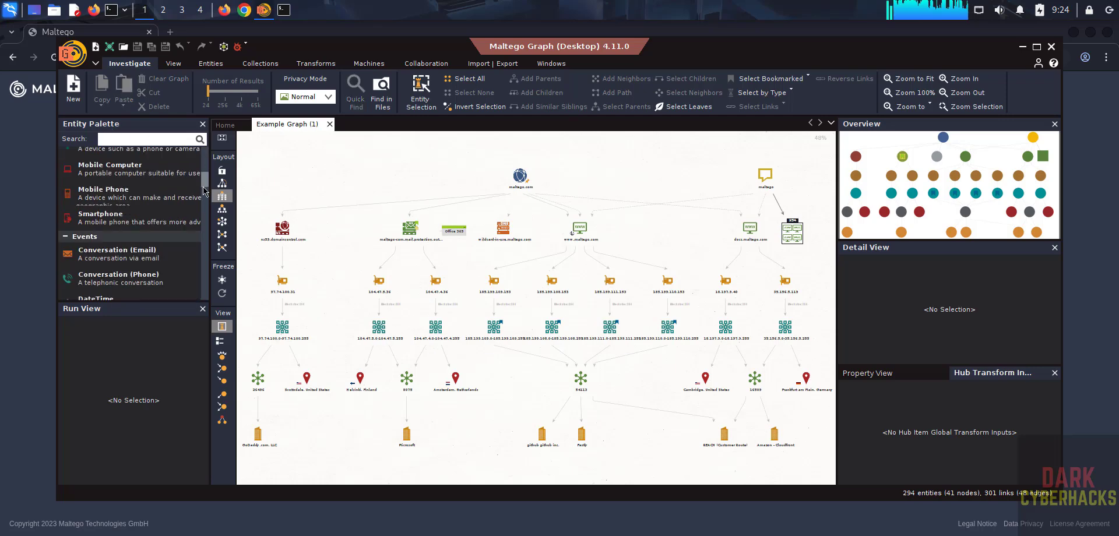
{"action": "scroll", "coordinate": [201, 233], "scroll_direction": "up", "scroll_amount": 10}
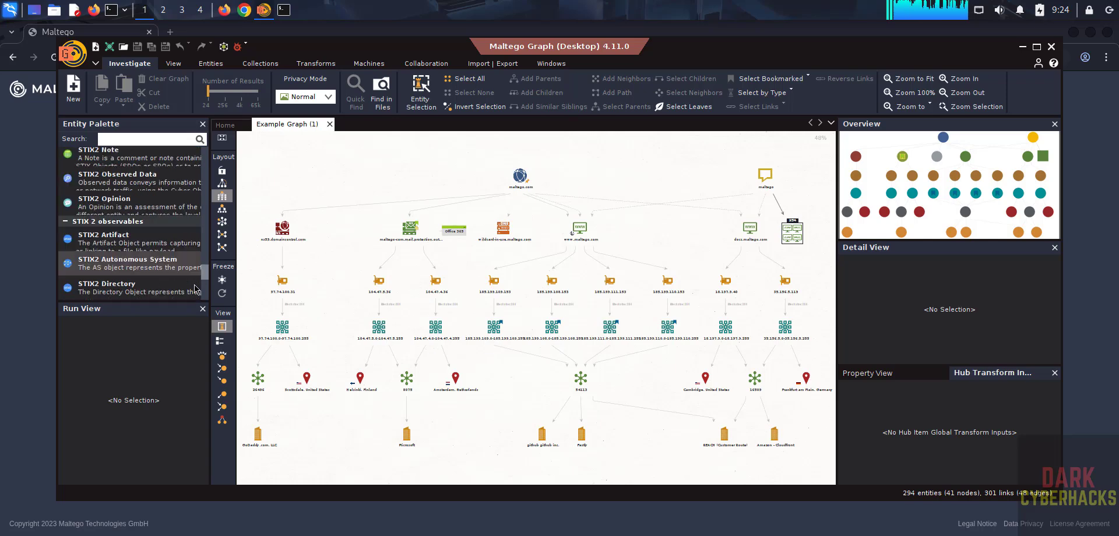
{"action": "scroll", "coordinate": [204, 180], "scroll_direction": "up", "scroll_amount": 3}
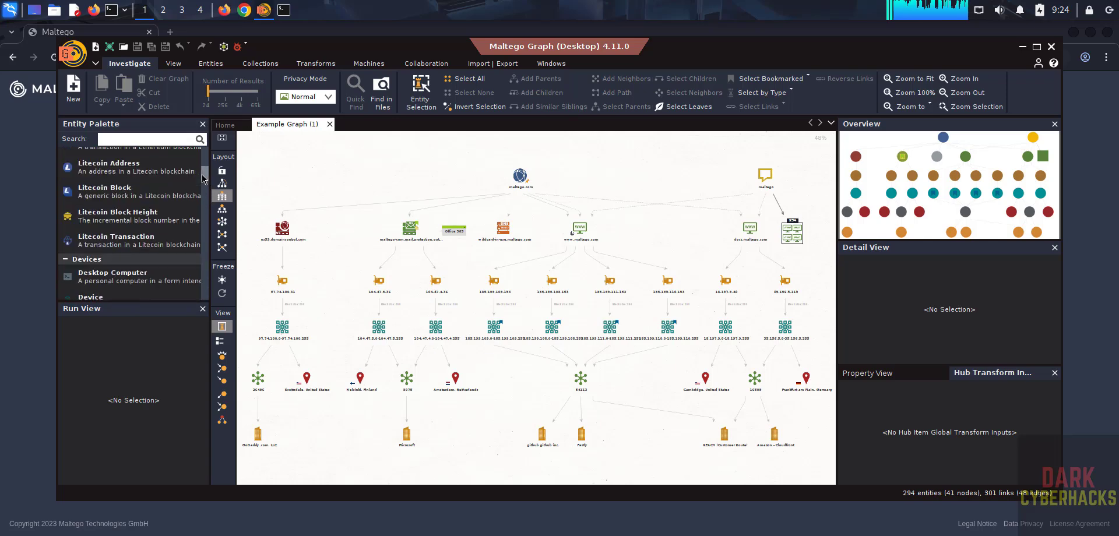
{"action": "scroll", "coordinate": [204, 177], "scroll_direction": "up", "scroll_amount": 8}
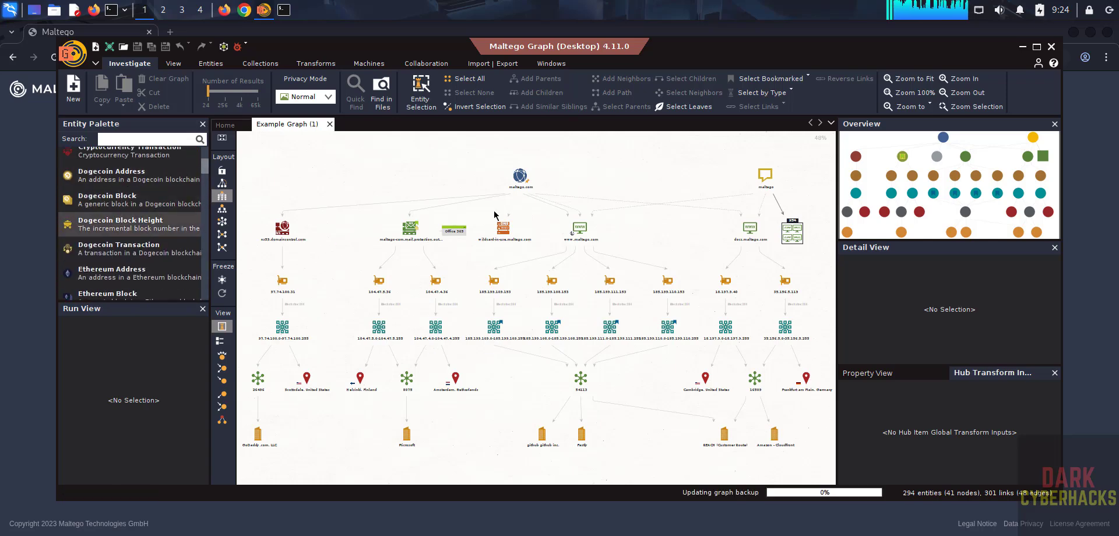
{"action": "left_click", "coordinate": [523, 181]}
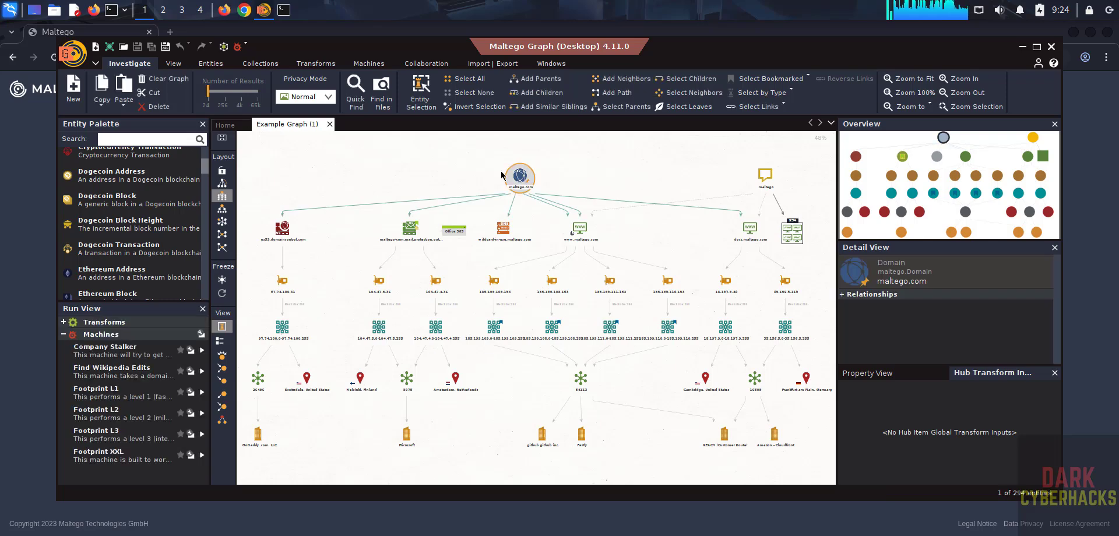
{"action": "left_click", "coordinate": [613, 204]}
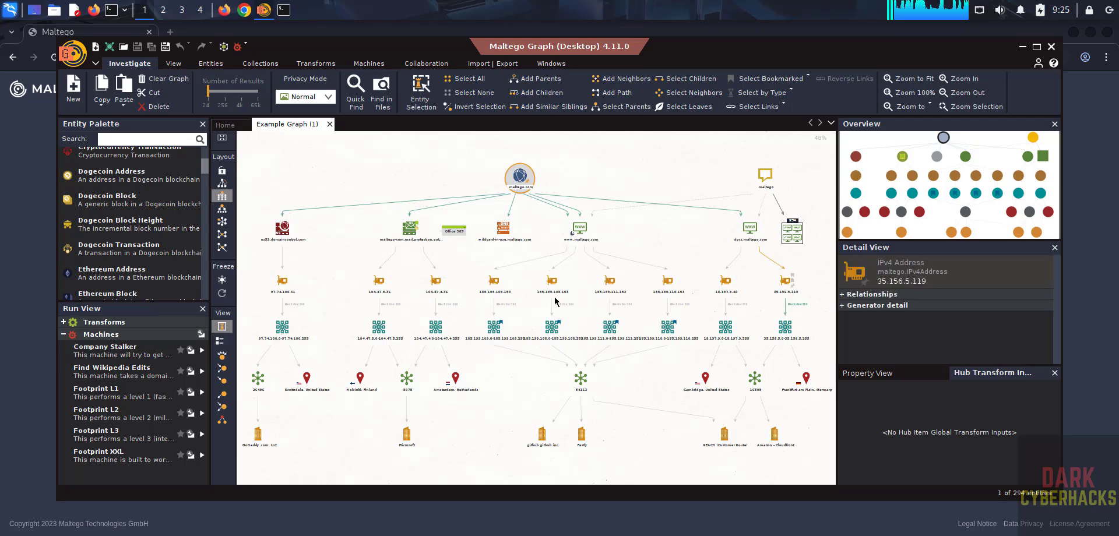
{"action": "left_click", "coordinate": [505, 234]}
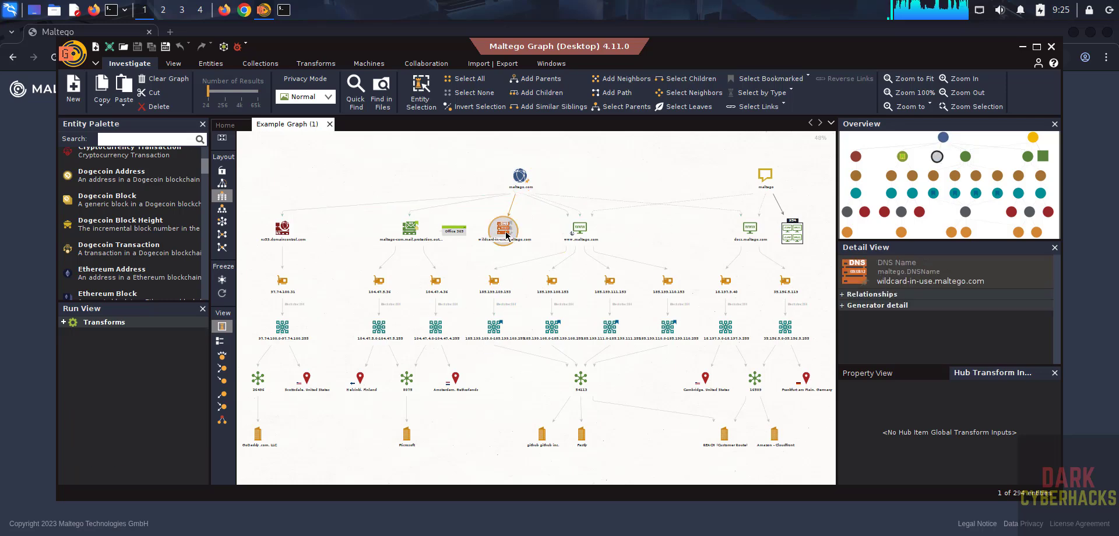
{"action": "left_click", "coordinate": [579, 228]}
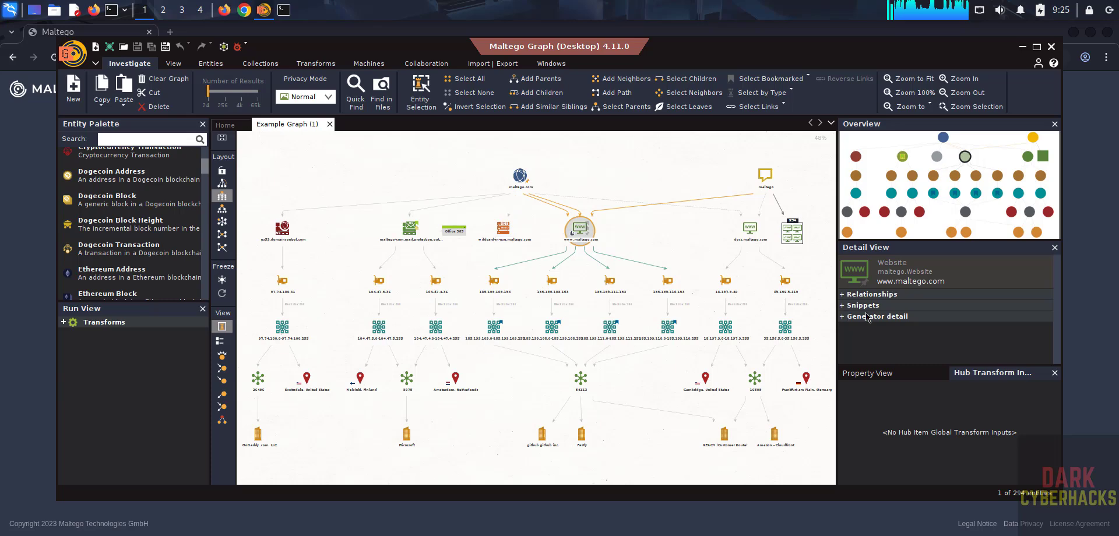
{"action": "left_click", "coordinate": [609, 281]}
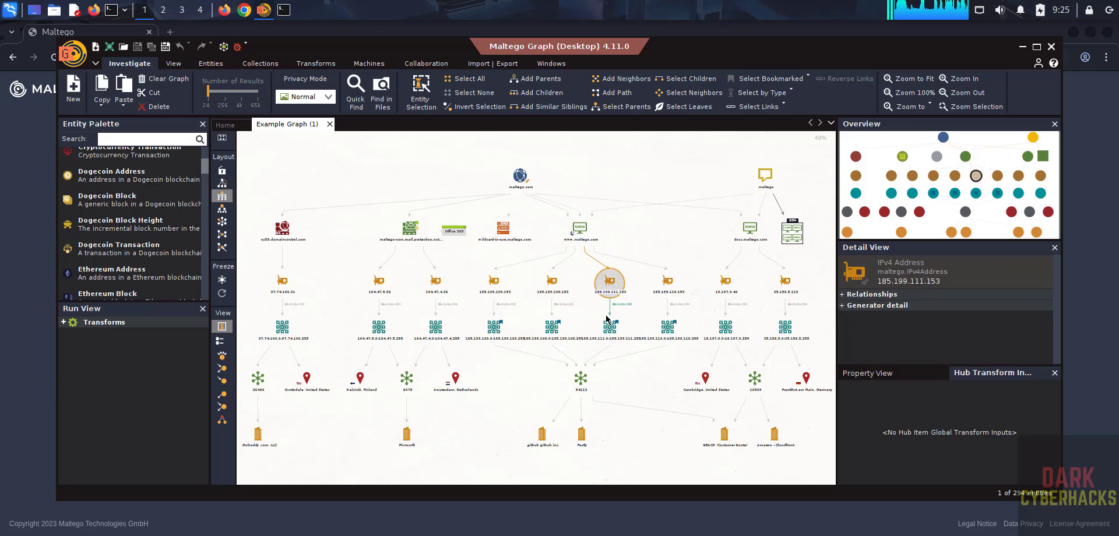
{"action": "key", "text": "Down"}
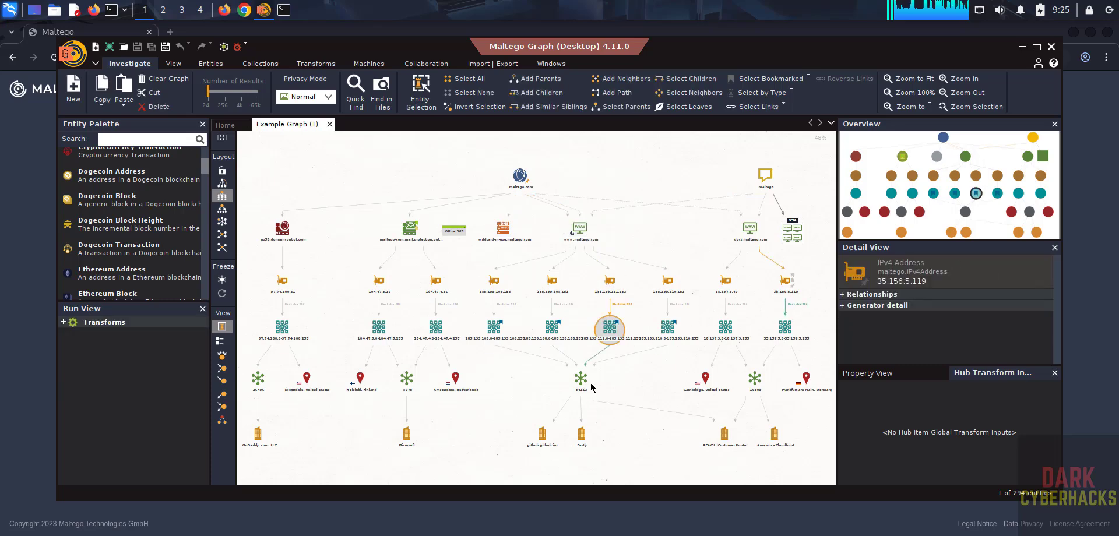
{"action": "left_click", "coordinate": [455, 378]}
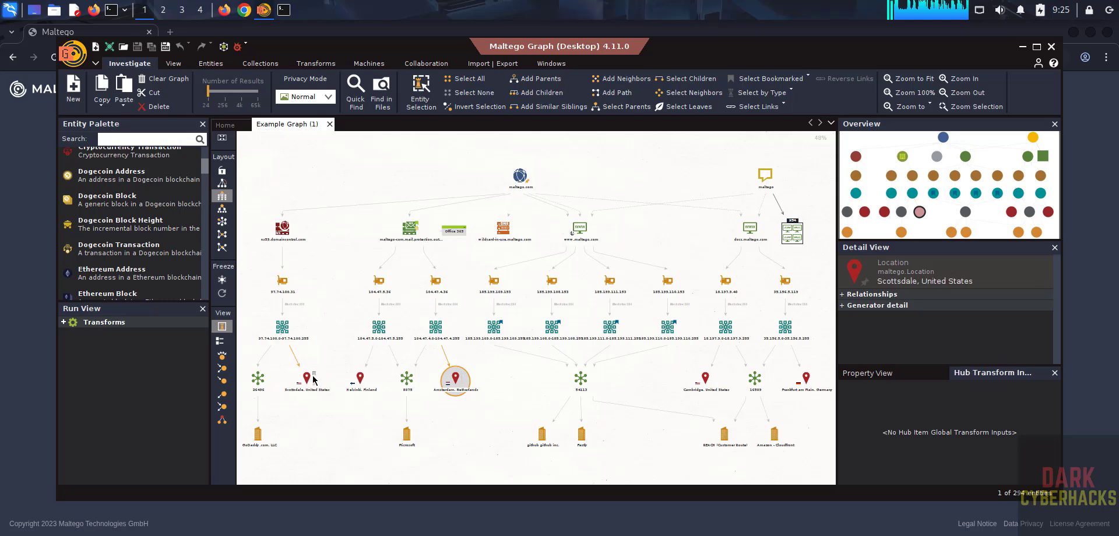
{"action": "left_click", "coordinate": [722, 442]}
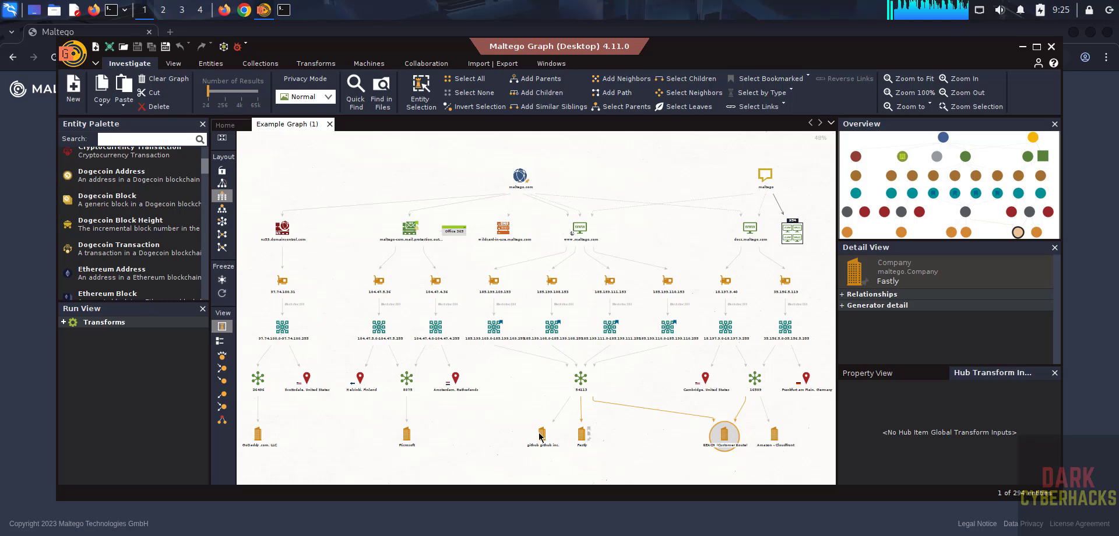
{"action": "left_click", "coordinate": [303, 209]}
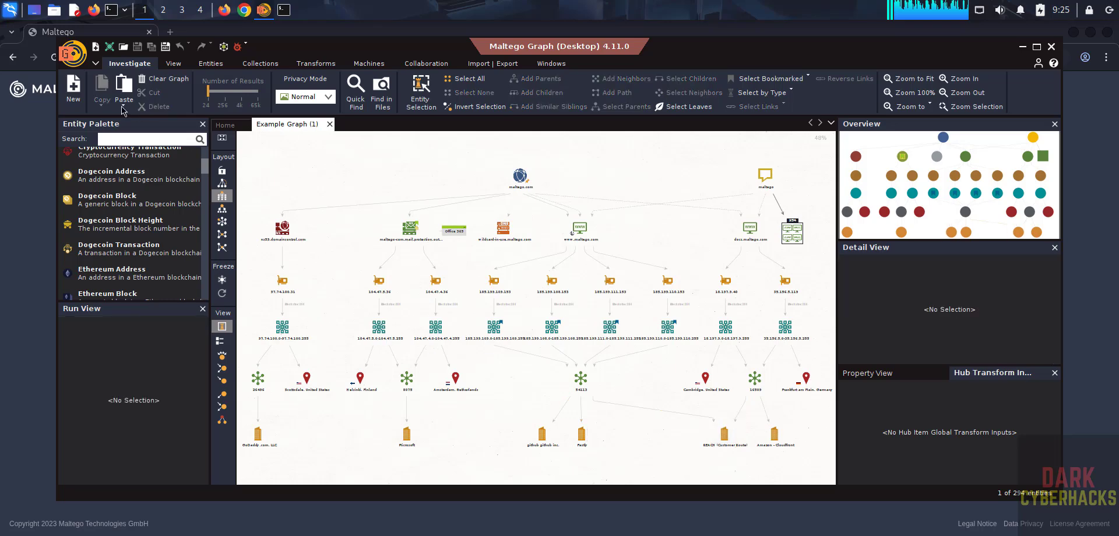
- Start a new graph and drag the Domain entity found by searching 'dom', keeping label maltego.com
{"action": "left_click", "coordinate": [74, 99]}
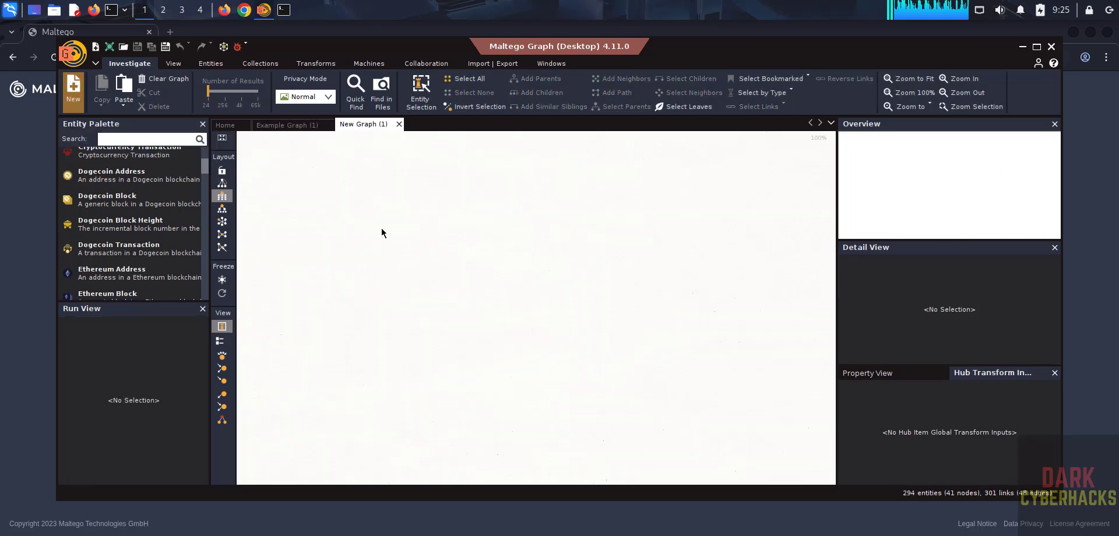
{"action": "scroll", "coordinate": [181, 224], "scroll_direction": "down", "scroll_amount": 10}
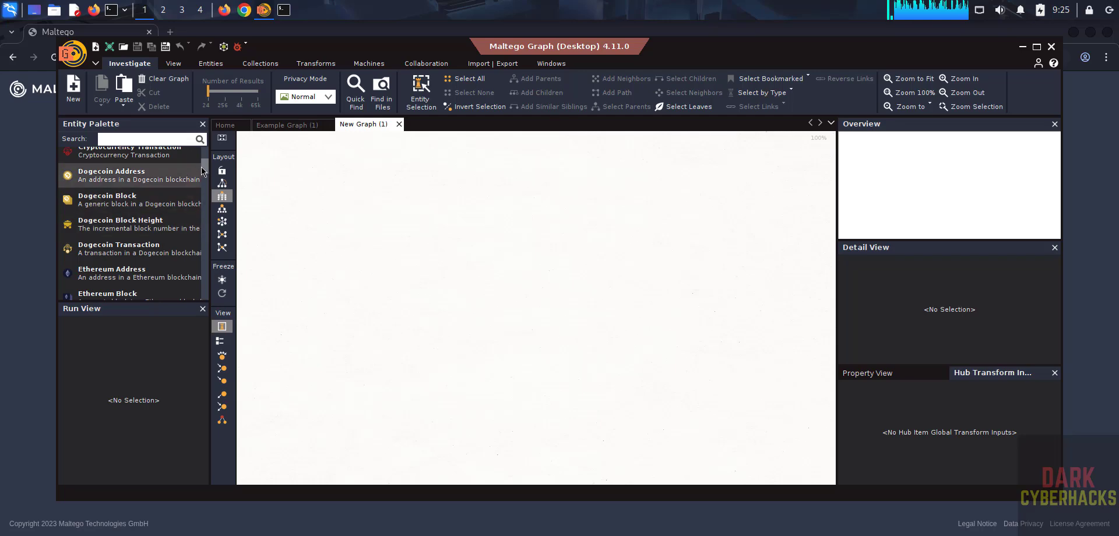
{"action": "scroll", "coordinate": [206, 226], "scroll_direction": "down", "scroll_amount": 5}
{"action": "scroll", "coordinate": [205, 231], "scroll_direction": "down", "scroll_amount": 5}
{"action": "left_click", "coordinate": [125, 142]}
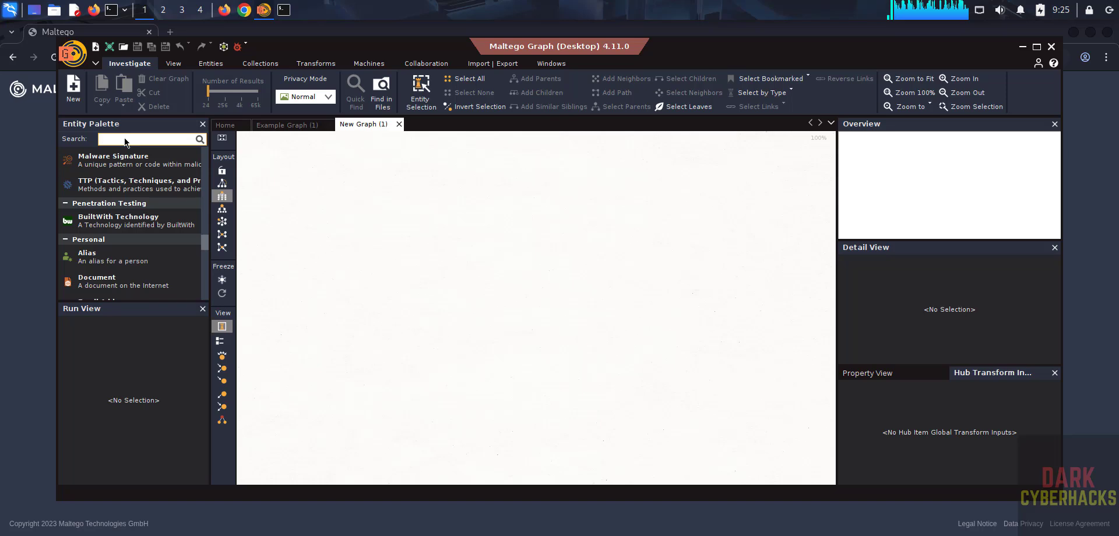
{"action": "type", "text": "dom"}
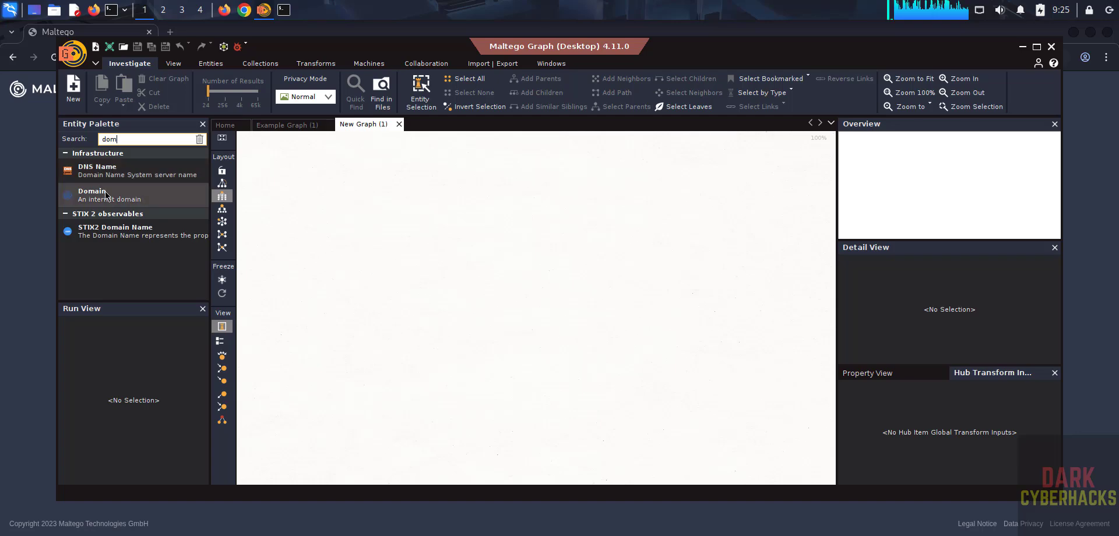
{"action": "left_click_drag", "start_coordinate": [106, 195], "coordinate": [481, 208]}
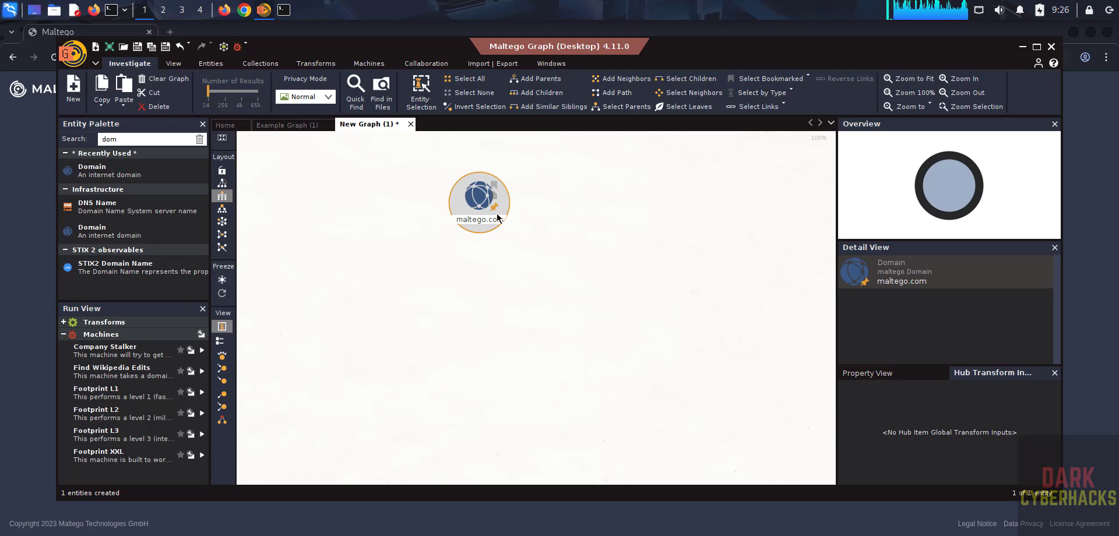
{"action": "key", "text": "BackSpace"}
{"action": "key", "text": "BackSpace"}
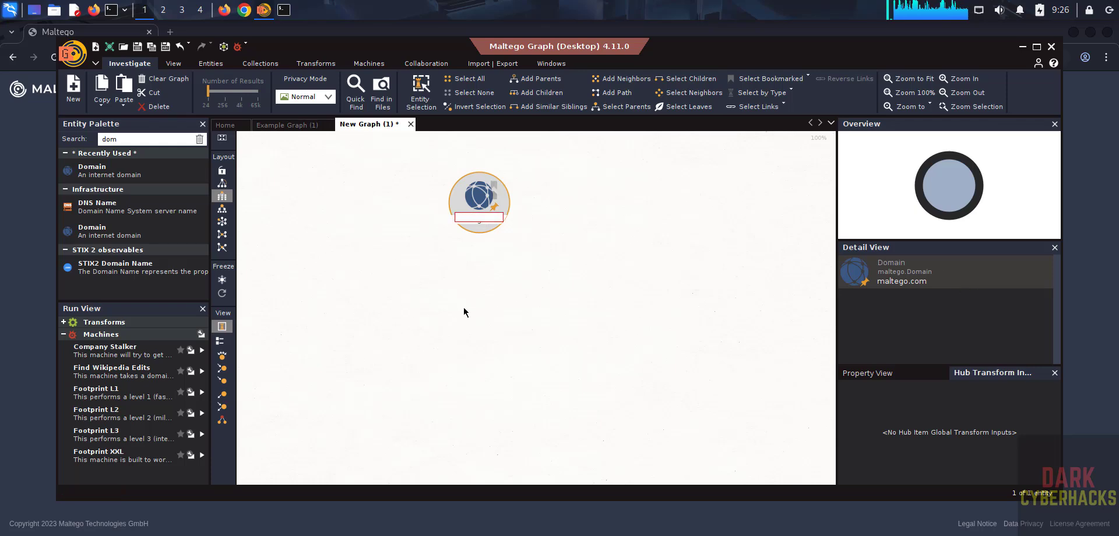
{"action": "key", "text": "Escape"}
{"action": "key", "text": "ctrl+f"}
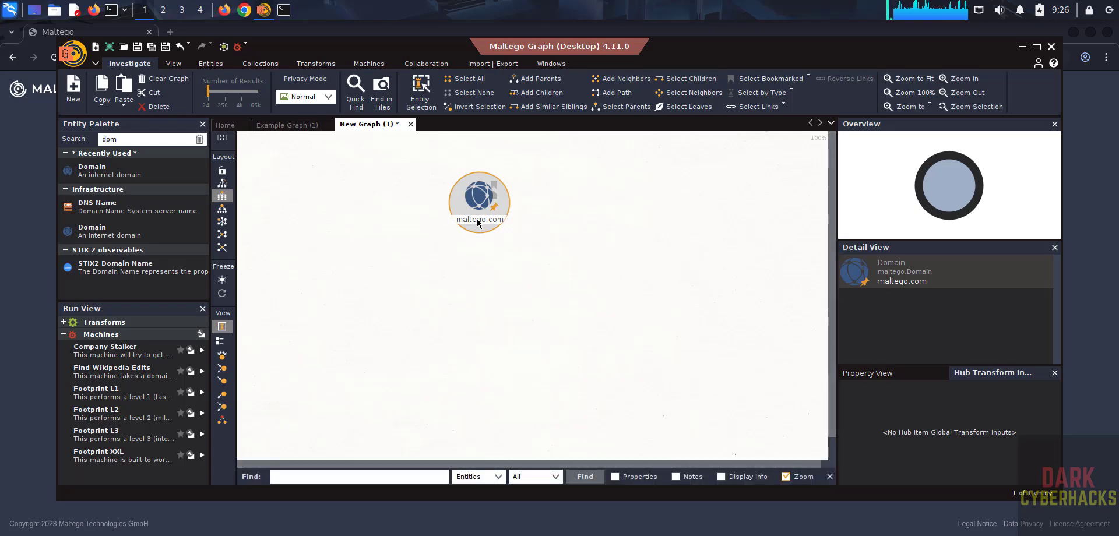
{"action": "right_click", "coordinate": [477, 223]}
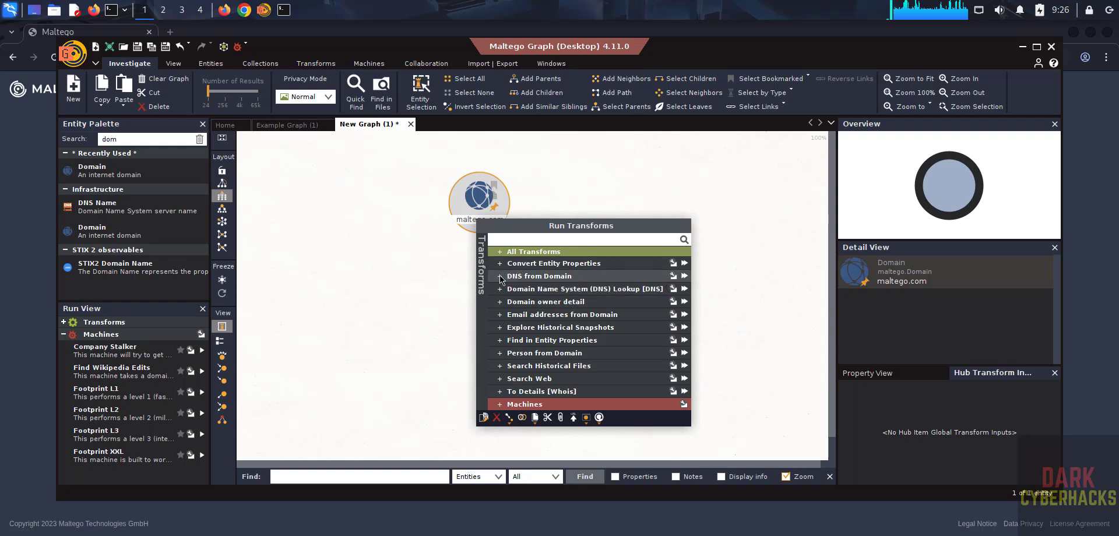
{"action": "left_click", "coordinate": [502, 304]}
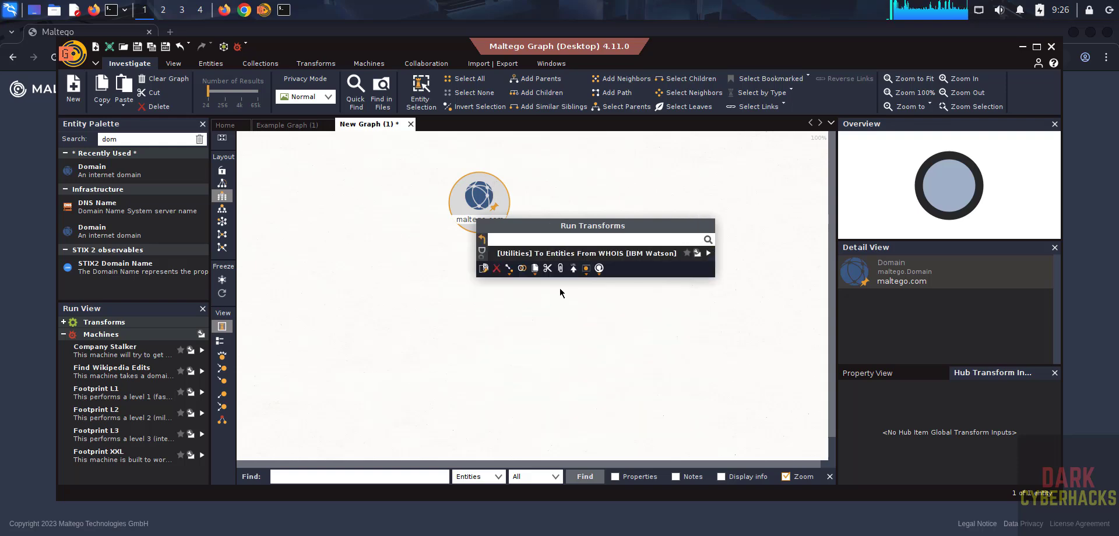
{"action": "left_click", "coordinate": [630, 254]}
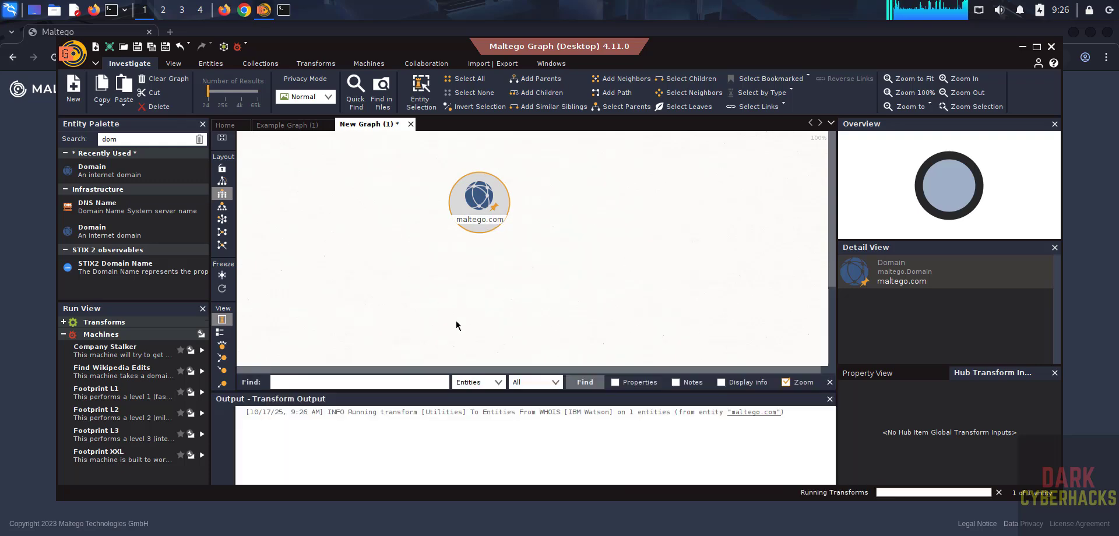
{"action": "left_click", "coordinate": [314, 382]}
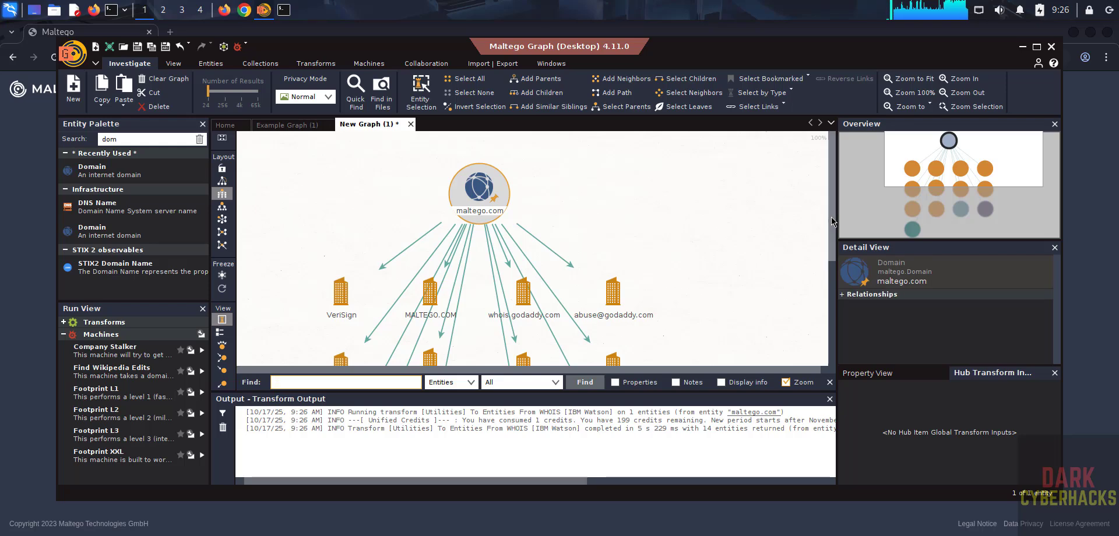
{"action": "scroll", "coordinate": [583, 262], "scroll_direction": "down", "scroll_amount": 3}
{"action": "scroll", "coordinate": [589, 256], "scroll_direction": "up", "scroll_amount": 2}
{"action": "left_click", "coordinate": [611, 245]}
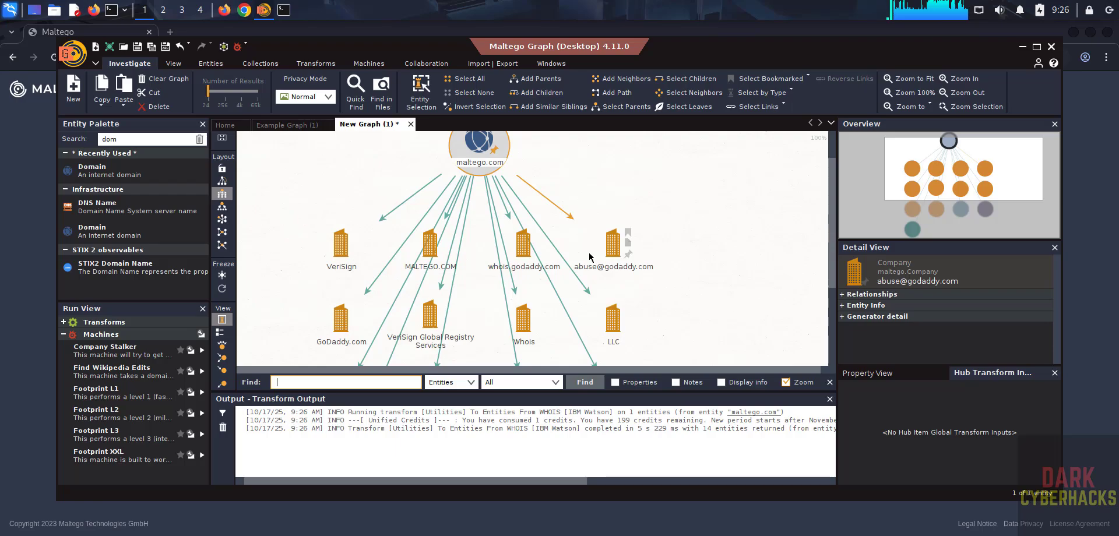
{"action": "left_click", "coordinate": [224, 10]}
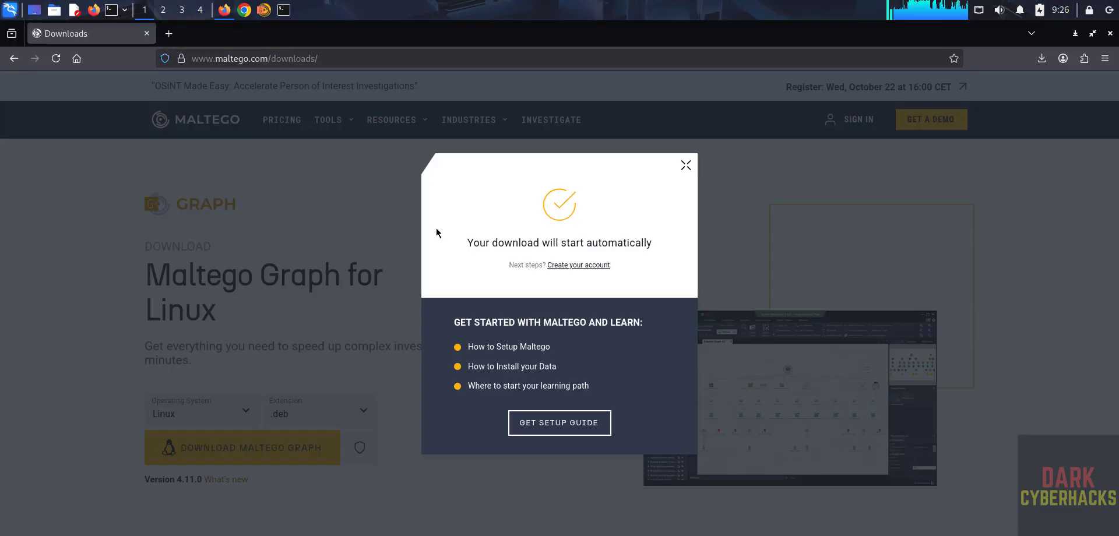
- Open the Maltego setup guide and browse the Getting Started with Maltego page
{"action": "left_click", "coordinate": [548, 423]}
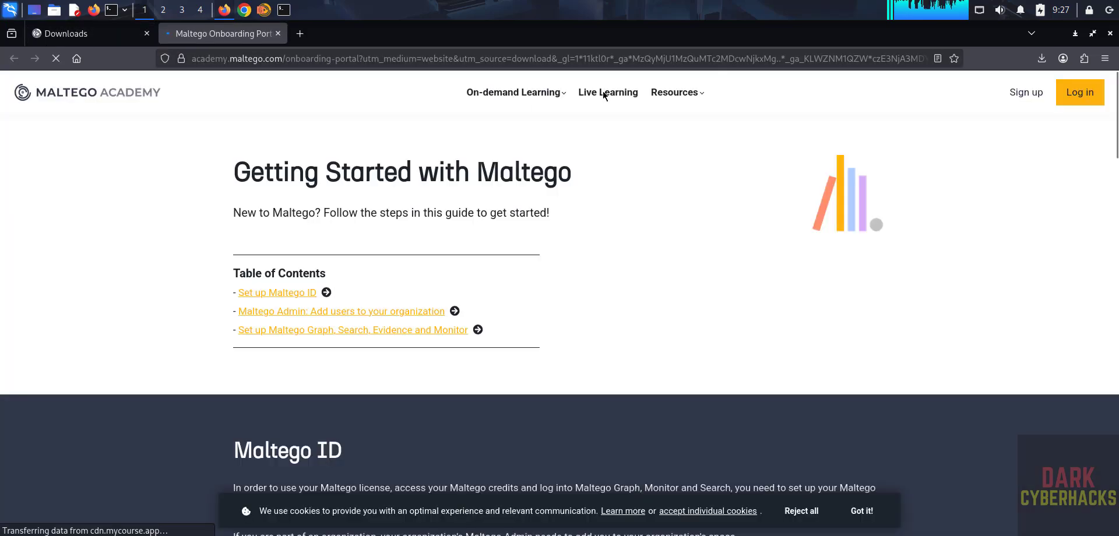
{"action": "mouse_move", "coordinate": [691, 96]}
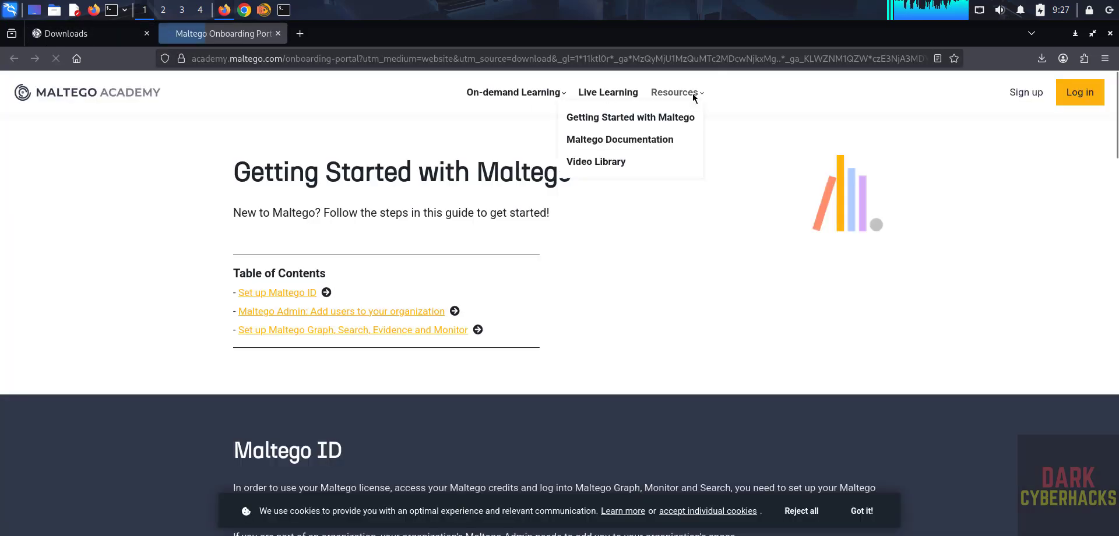
{"action": "left_click", "coordinate": [655, 117]}
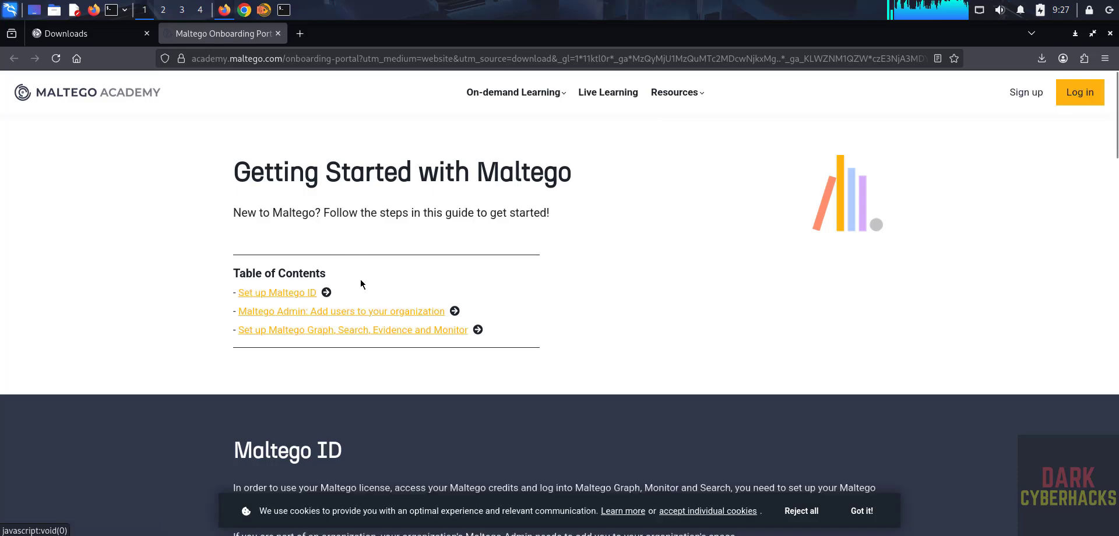
{"action": "scroll", "coordinate": [395, 265], "scroll_direction": "down", "scroll_amount": 15}
{"action": "scroll", "coordinate": [1085, 385], "scroll_direction": "down", "scroll_amount": 8}
{"action": "scroll", "coordinate": [1084, 385], "scroll_direction": "up", "scroll_amount": 7}
{"action": "scroll", "coordinate": [1080, 382], "scroll_direction": "up", "scroll_amount": 15}
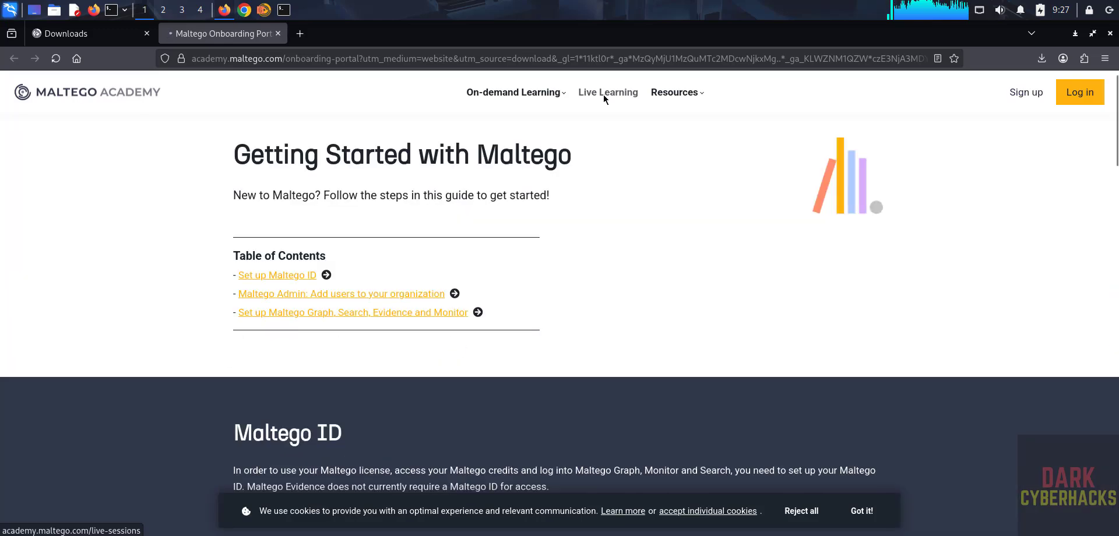
- Go to Maltego Academy's Live Learning page and scroll through the upcoming sessions
{"action": "left_click", "coordinate": [604, 93]}
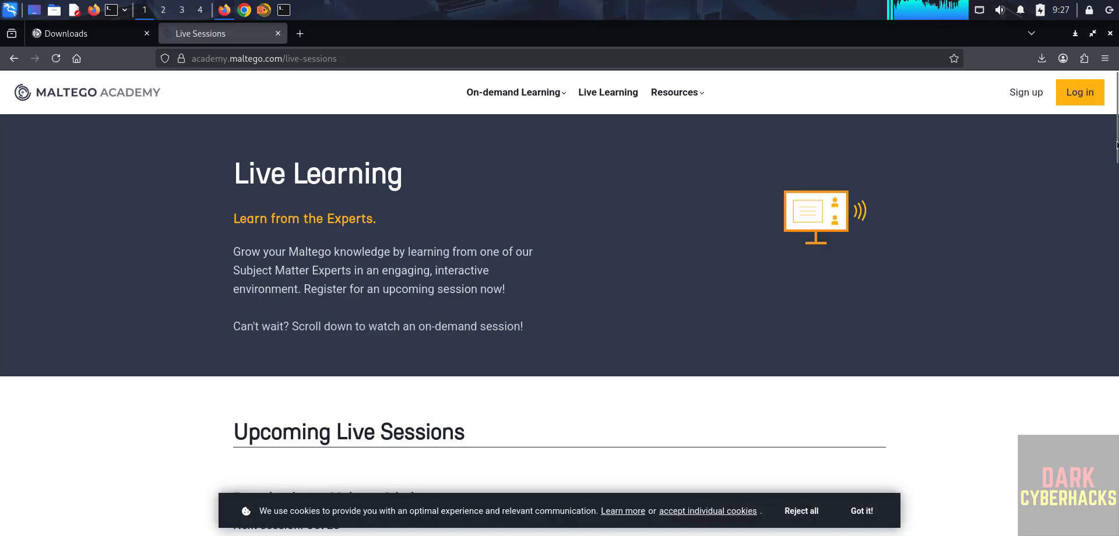
{"action": "scroll", "coordinate": [1113, 128], "scroll_direction": "down", "scroll_amount": 8}
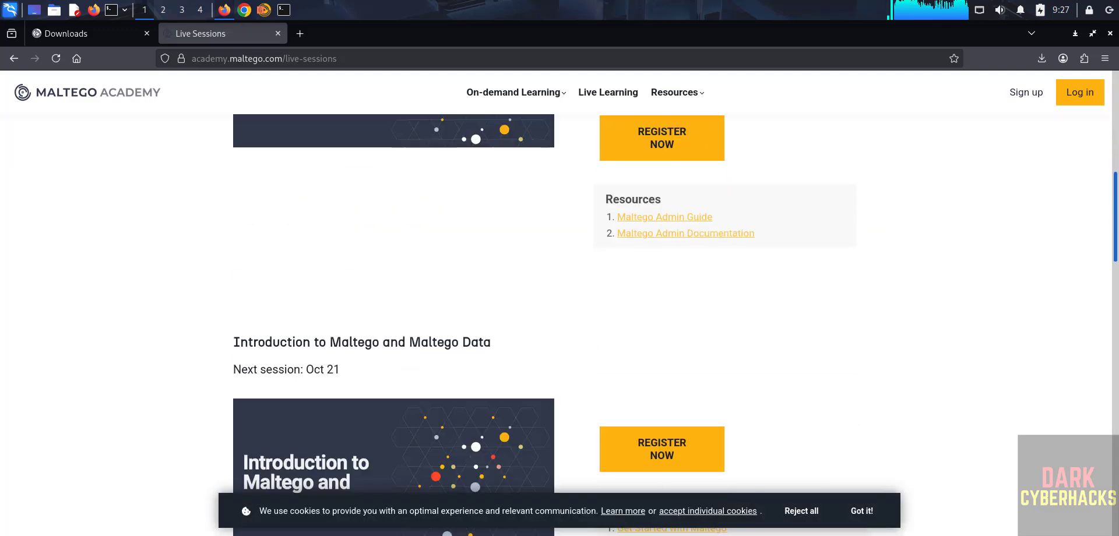
{"action": "scroll", "coordinate": [675, 325], "scroll_direction": "down", "scroll_amount": 8}
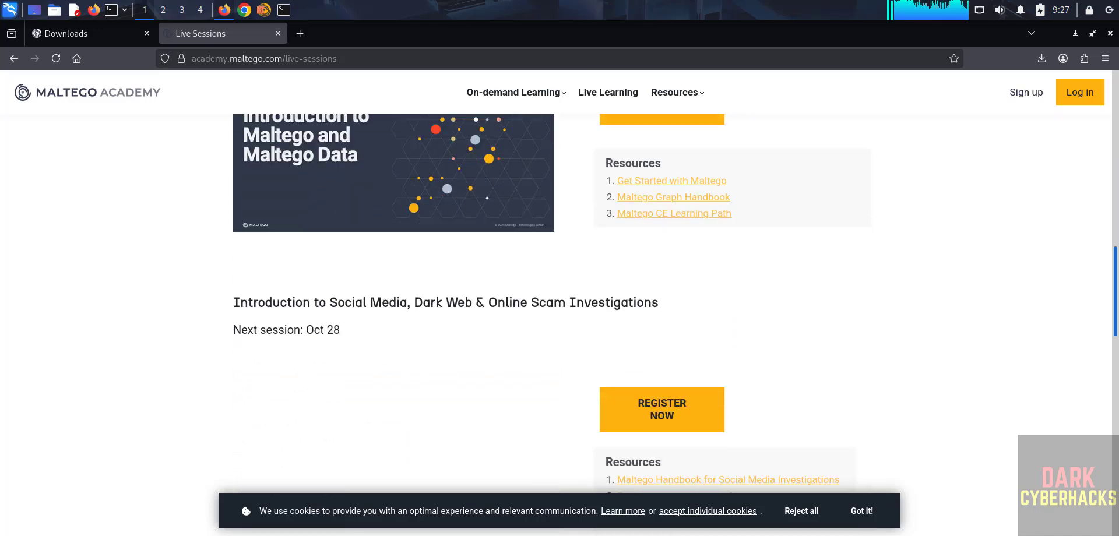